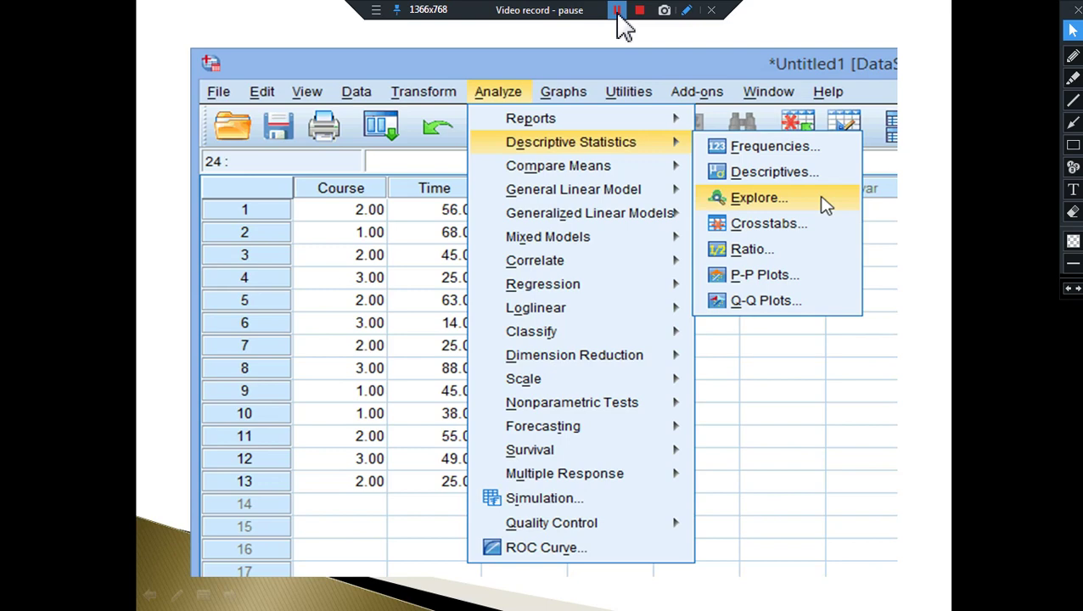
pyautogui.click(617, 11)
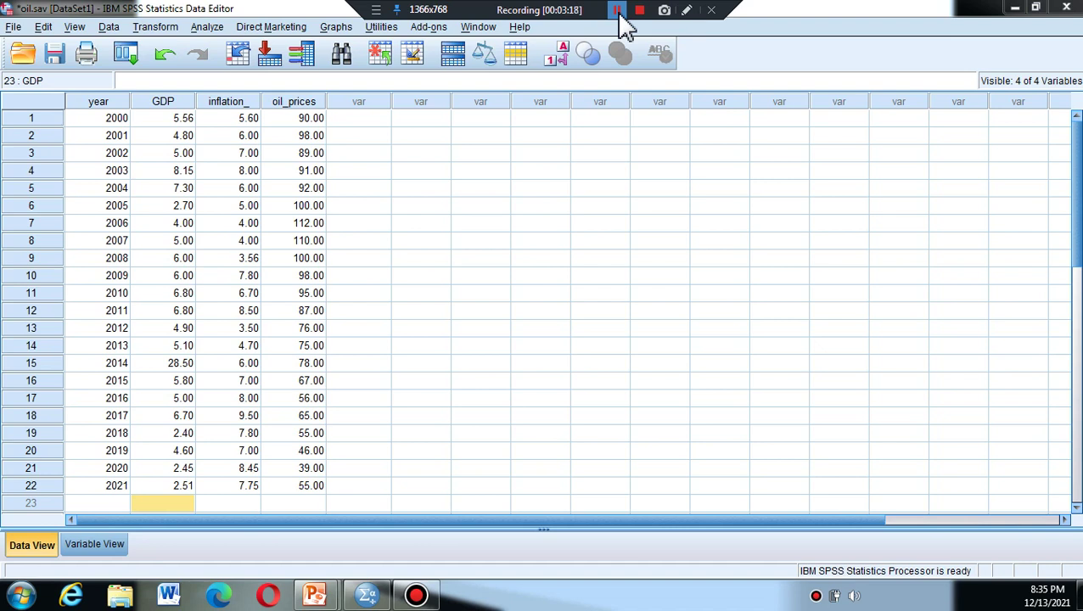
# Open the Explore analysis under Descriptive Statistics and remove GDP from its dependent list.
pyautogui.click(207, 29)
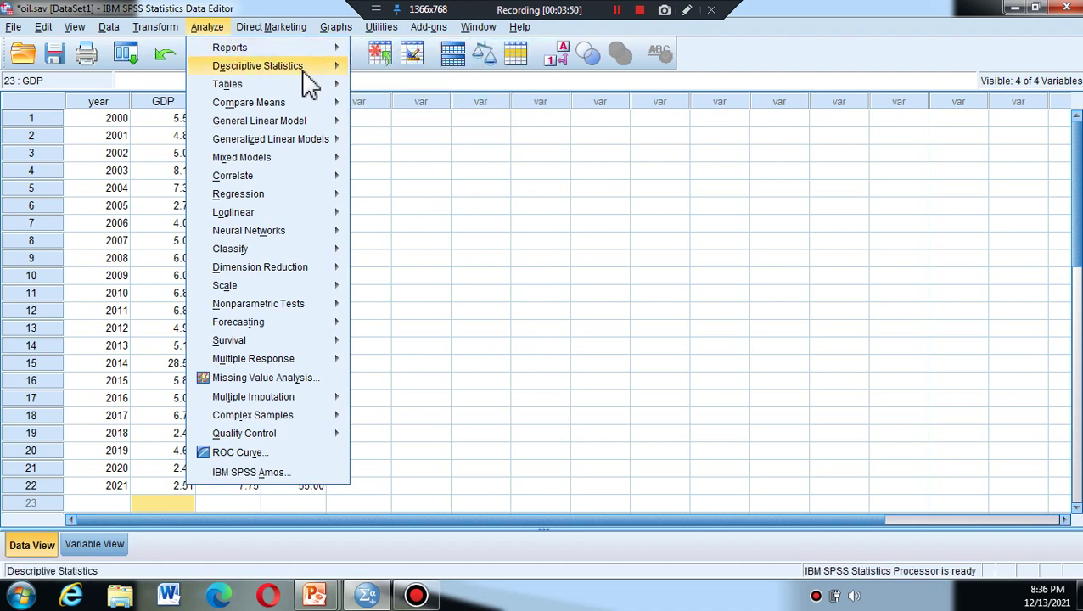
pyautogui.moveTo(318, 77)
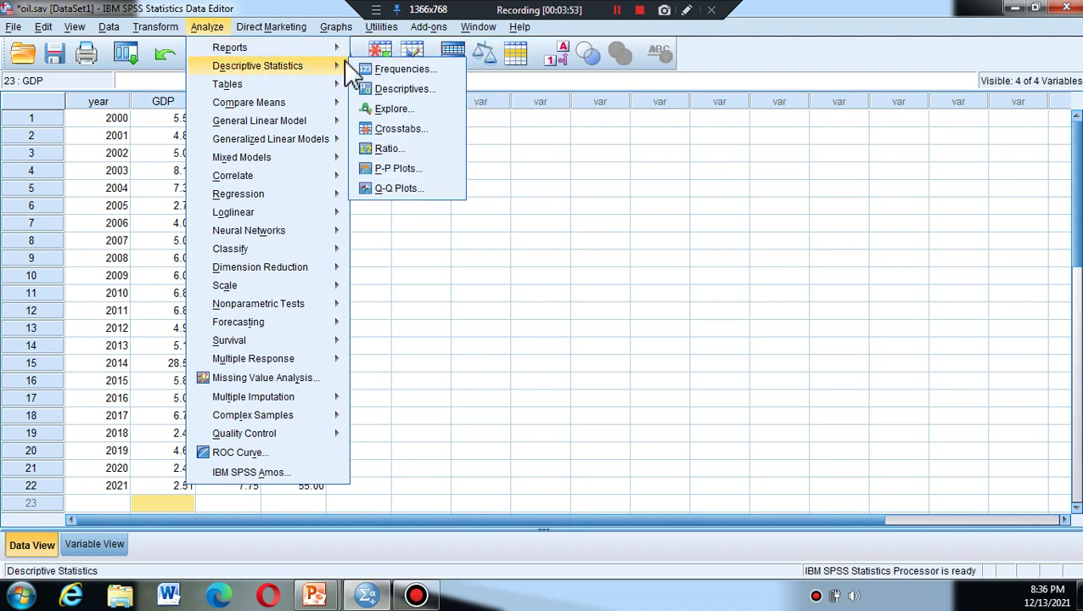
pyautogui.click(392, 110)
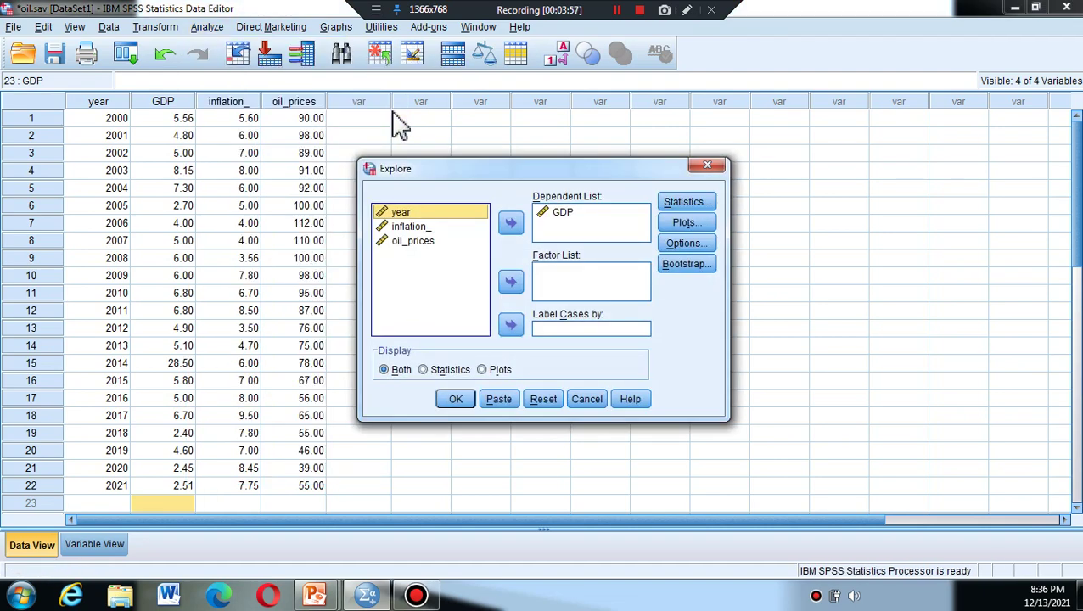
pyautogui.click(559, 217)
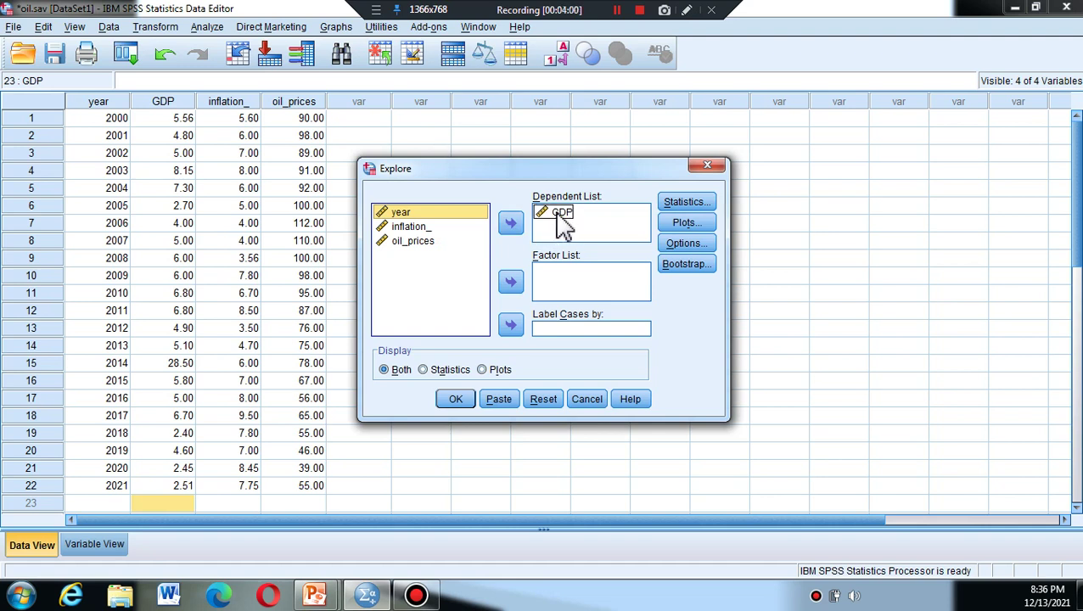
pyautogui.click(560, 214)
pyautogui.click(511, 223)
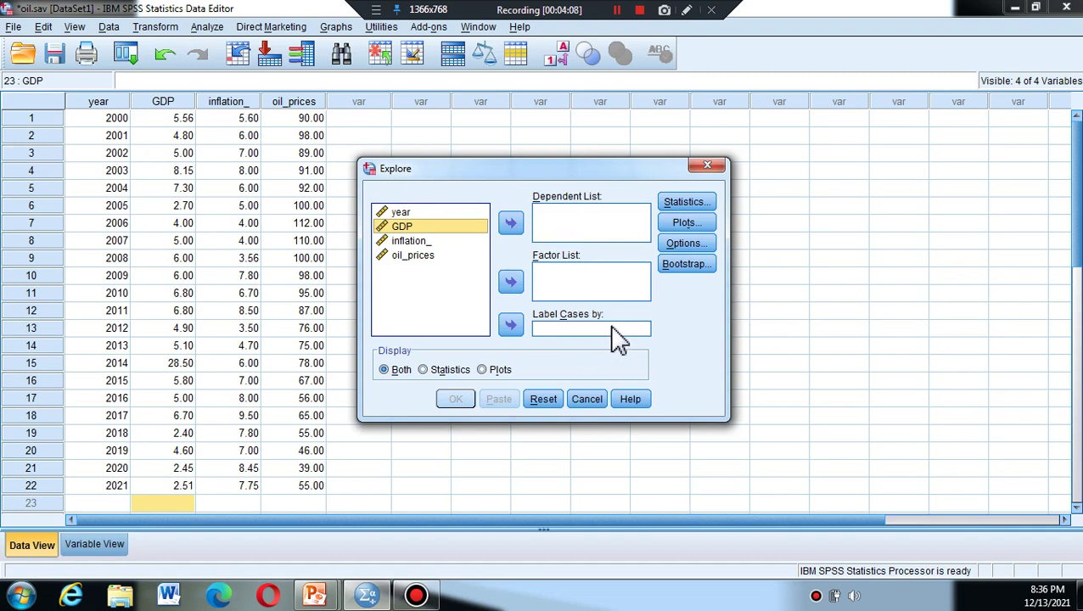
# Set the Explore plots to include normality plots with tests and a histogram, without boxplots or stem-and-leaf.
pyautogui.click(677, 224)
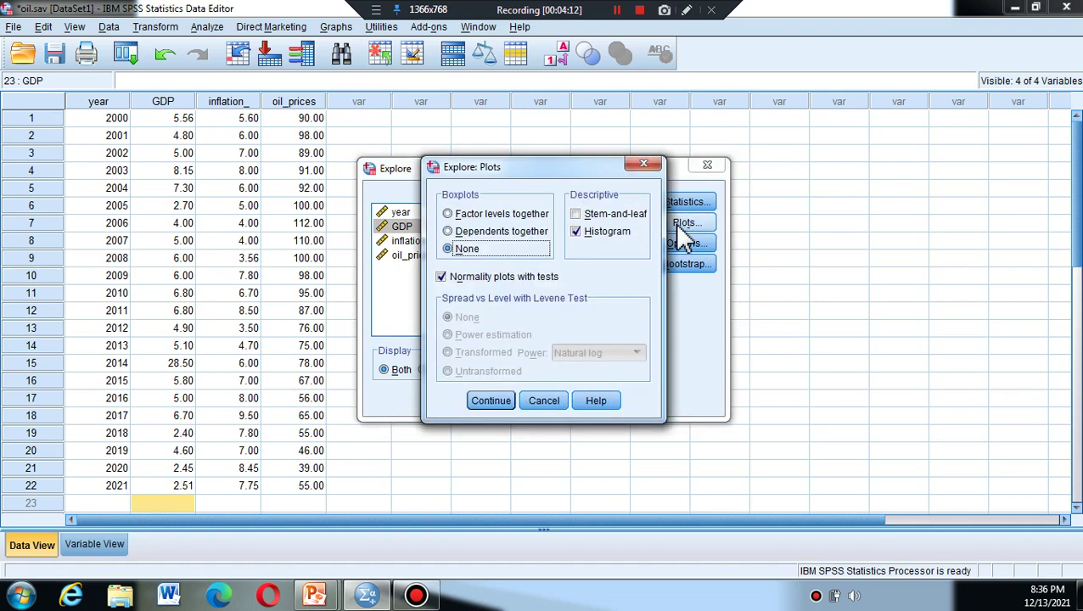
pyautogui.click(442, 273)
pyautogui.click(442, 278)
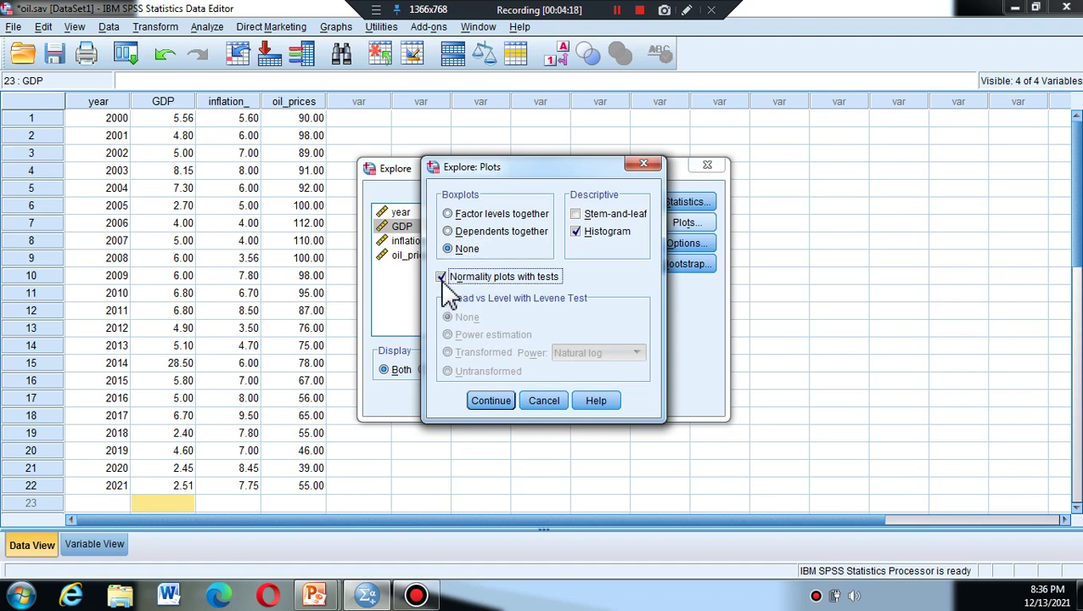
pyautogui.click(443, 289)
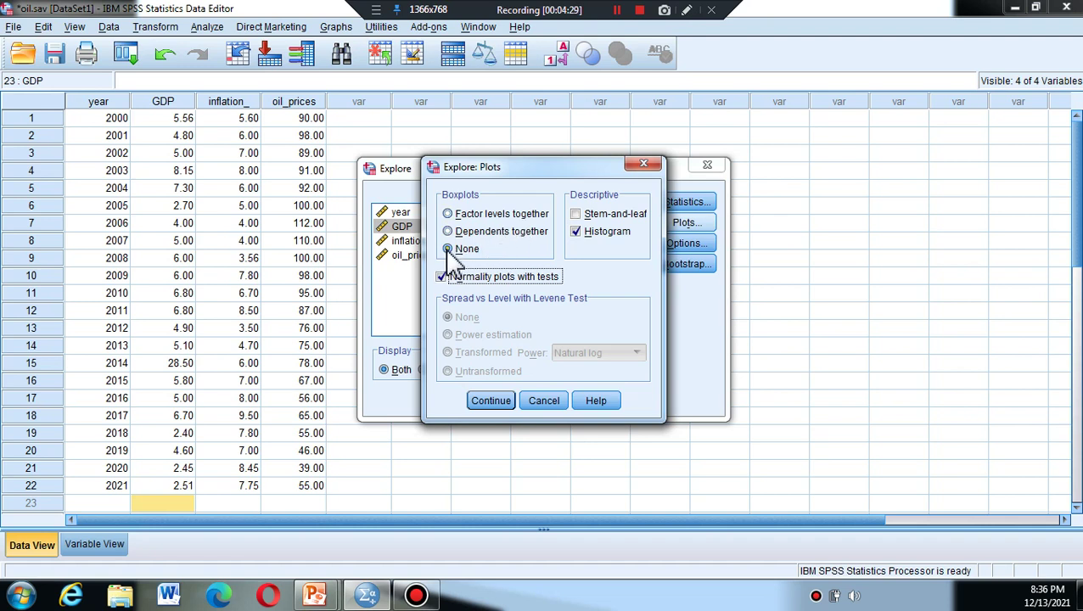
pyautogui.click(577, 224)
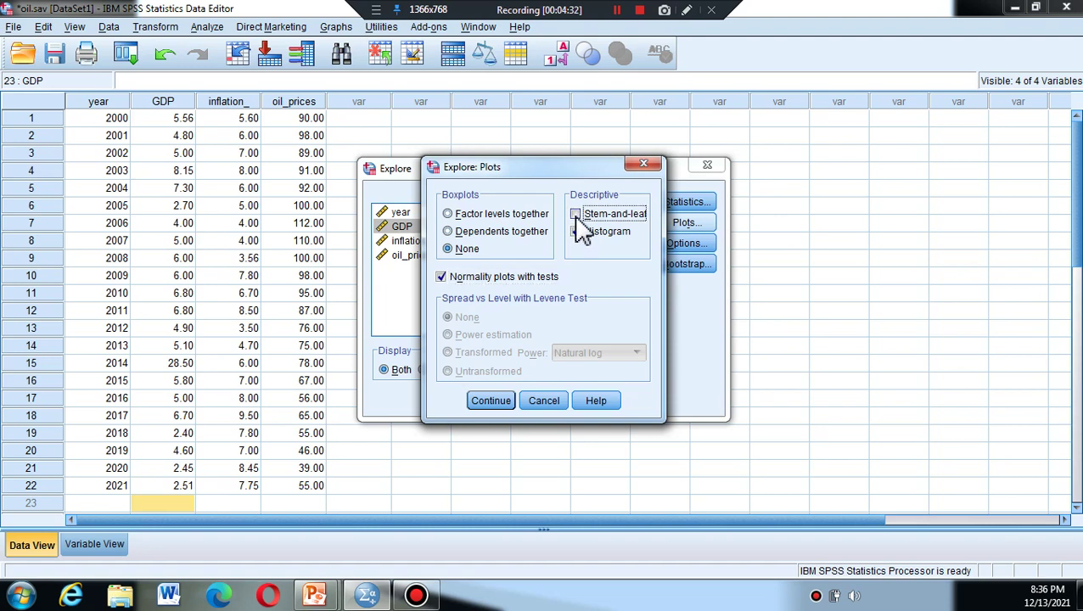
pyautogui.click(577, 221)
pyautogui.click(577, 217)
pyautogui.click(577, 232)
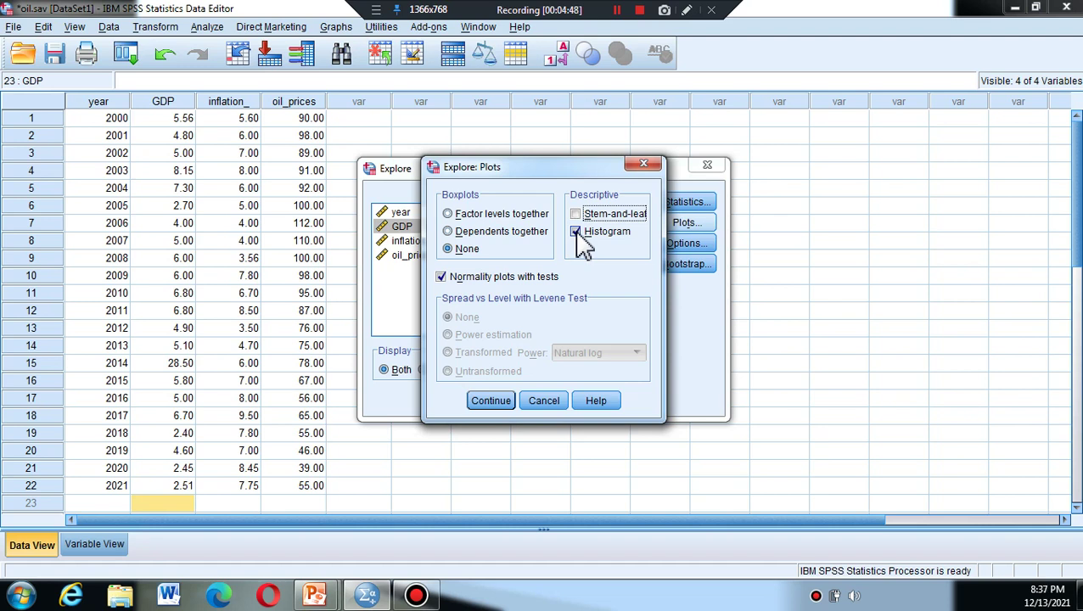
pyautogui.click(500, 399)
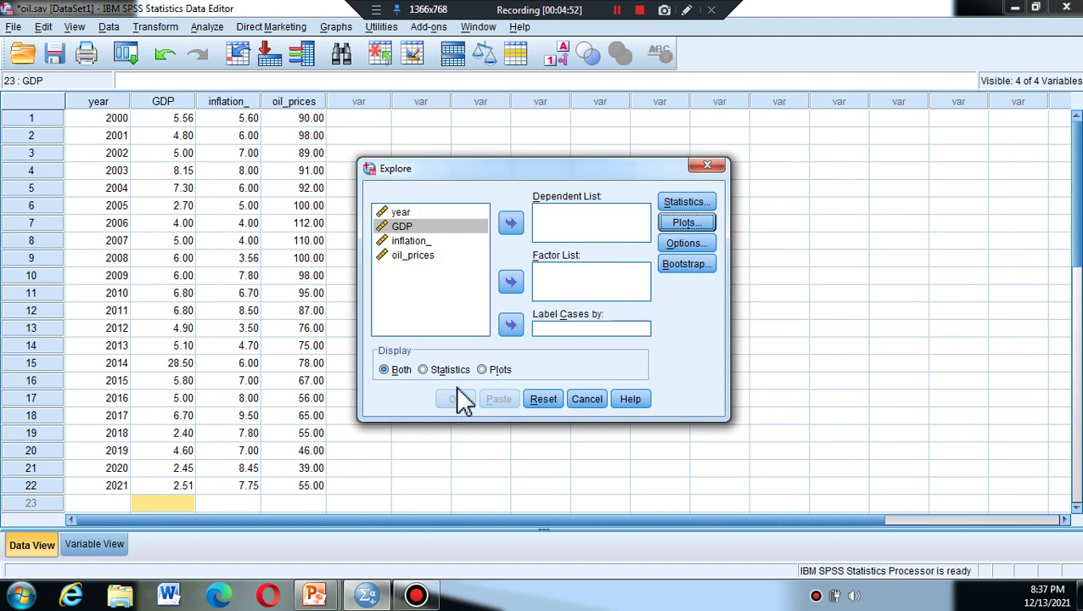
# Assign GDP as the dependent variable, keep the chosen plot options, and run the Explore analysis.
pyautogui.click(410, 227)
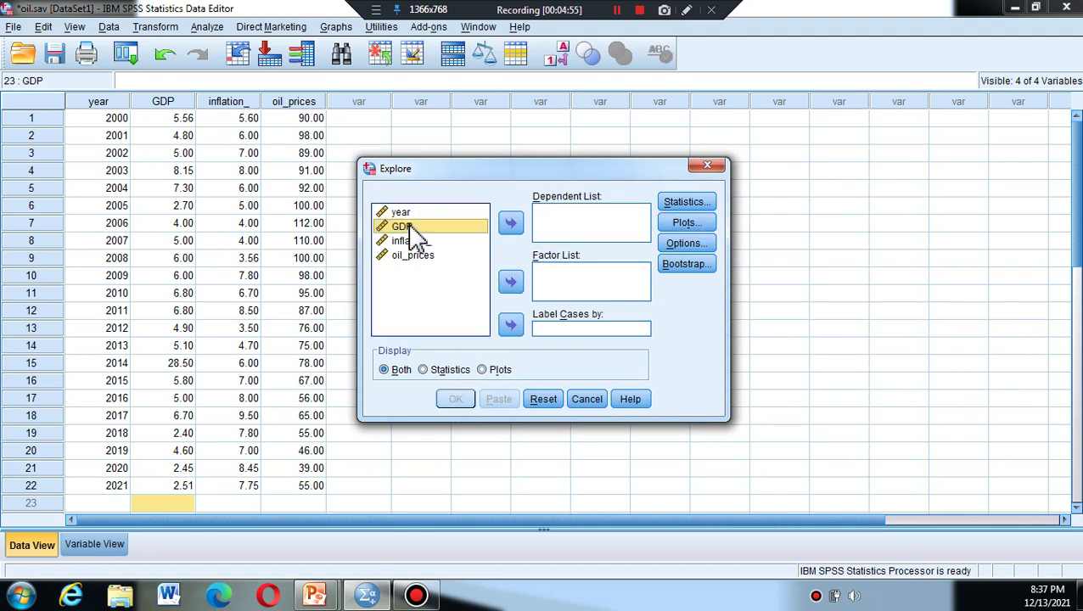
pyautogui.click(511, 222)
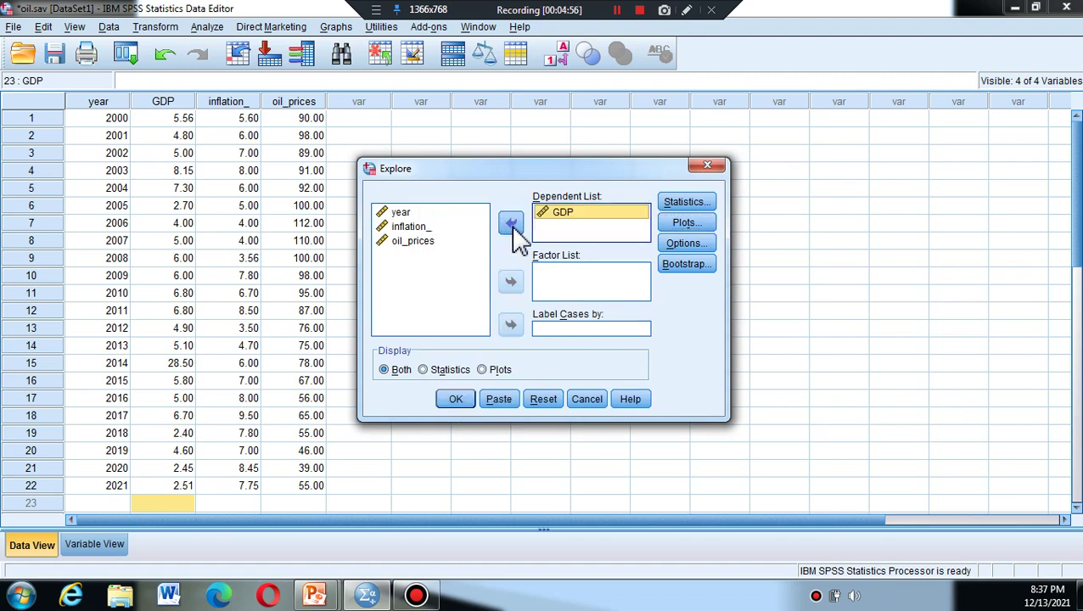
pyautogui.click(673, 222)
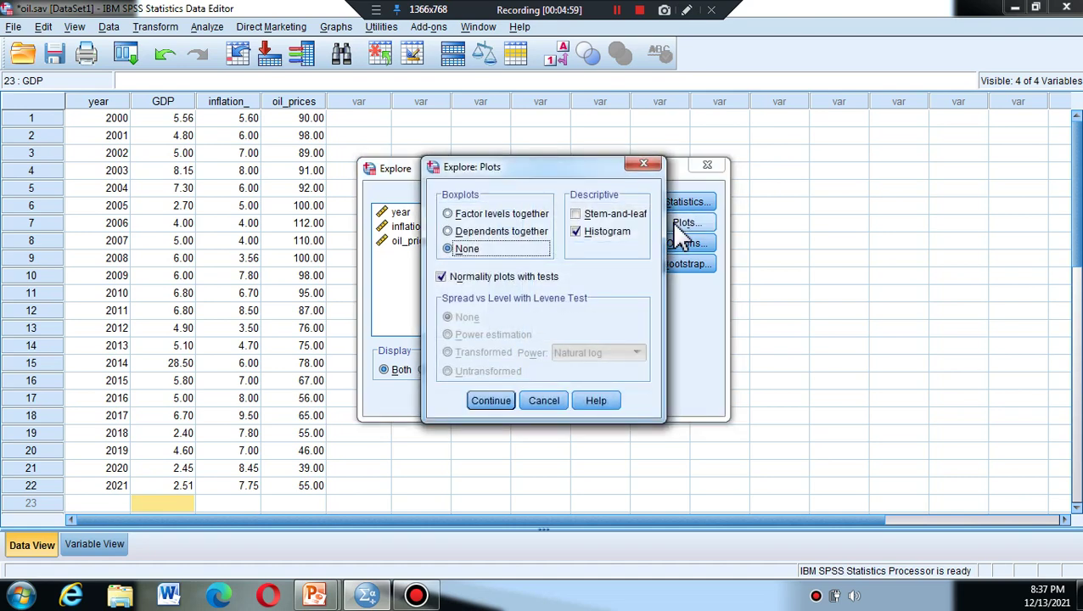
pyautogui.click(483, 397)
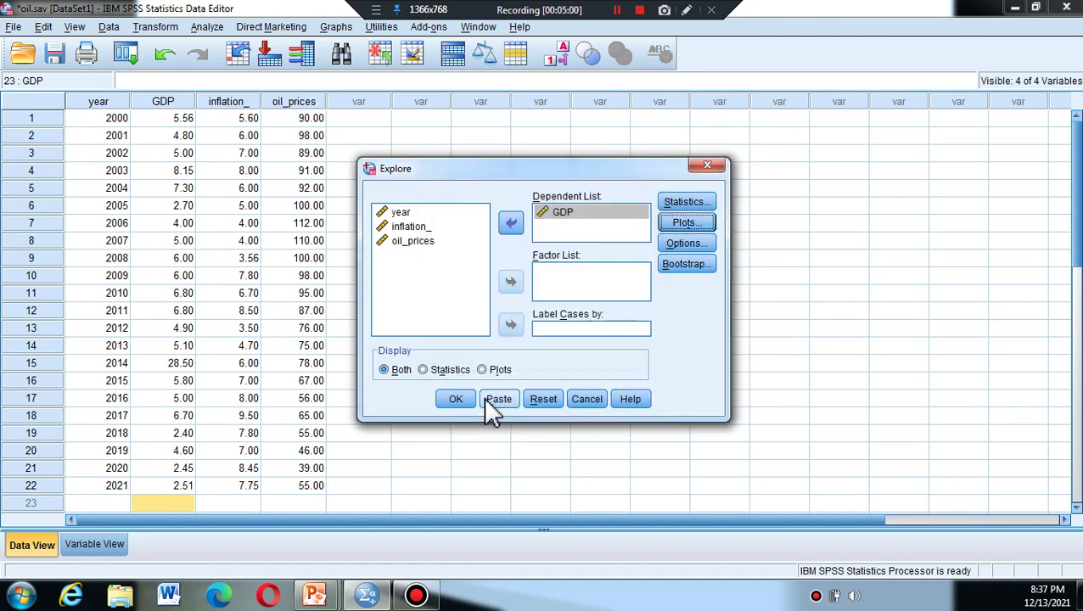
pyautogui.click(444, 398)
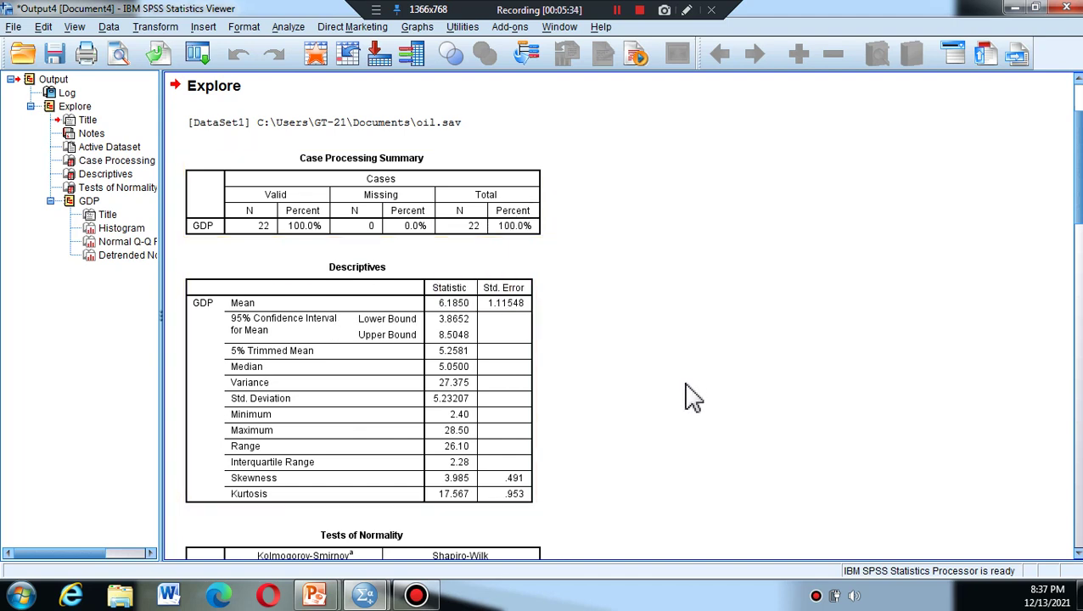
# Examine the Tests of Normality table and the histogram for GDP in the Explore output.
pyautogui.press('Down')
pyautogui.press('Down')
pyautogui.press('Down')
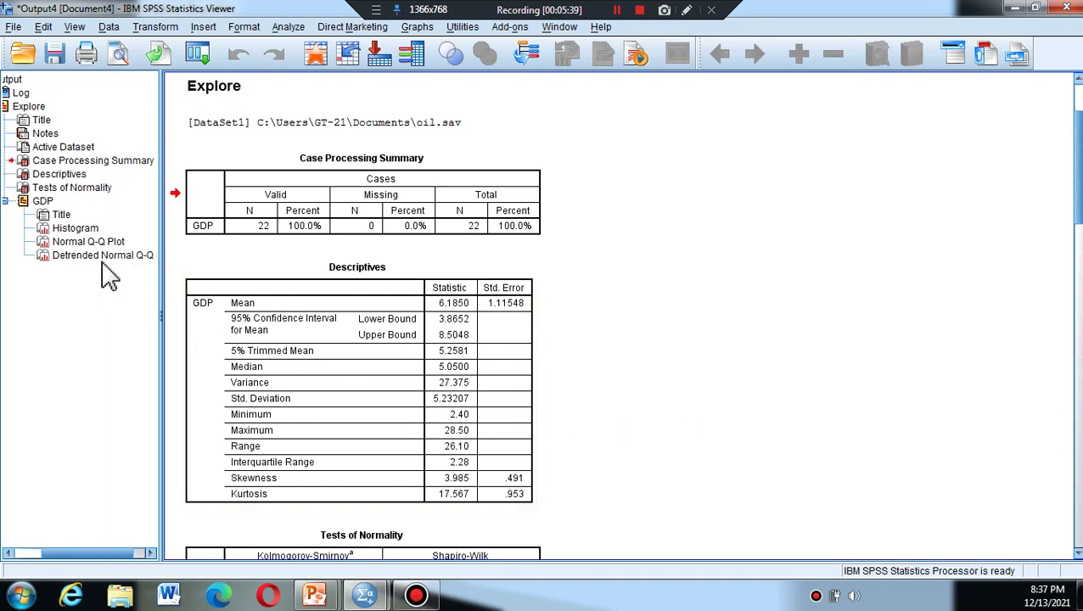
pyautogui.click(85, 188)
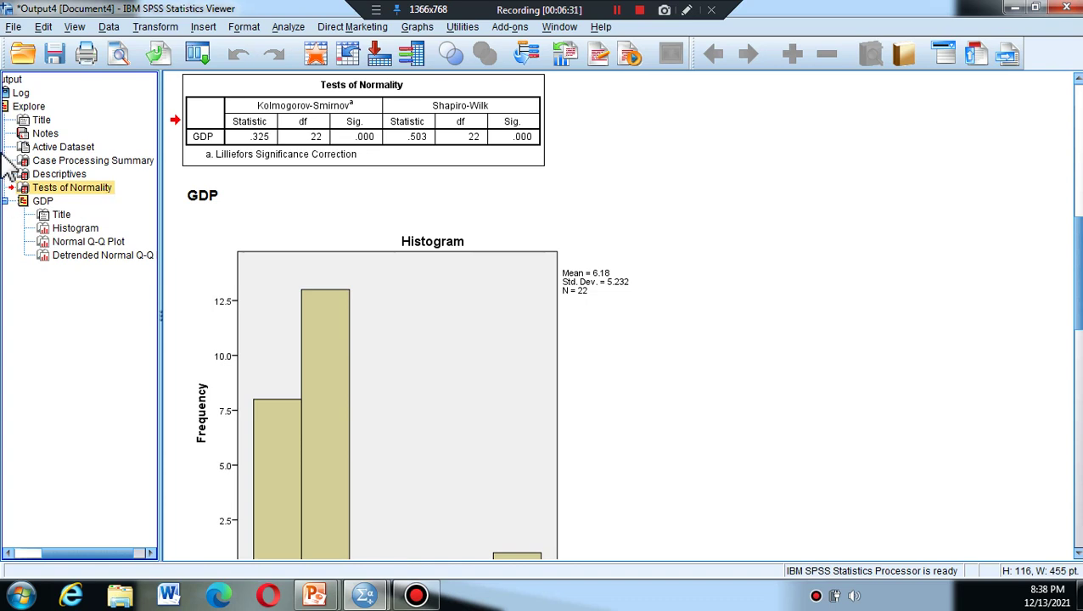
pyautogui.click(254, 134)
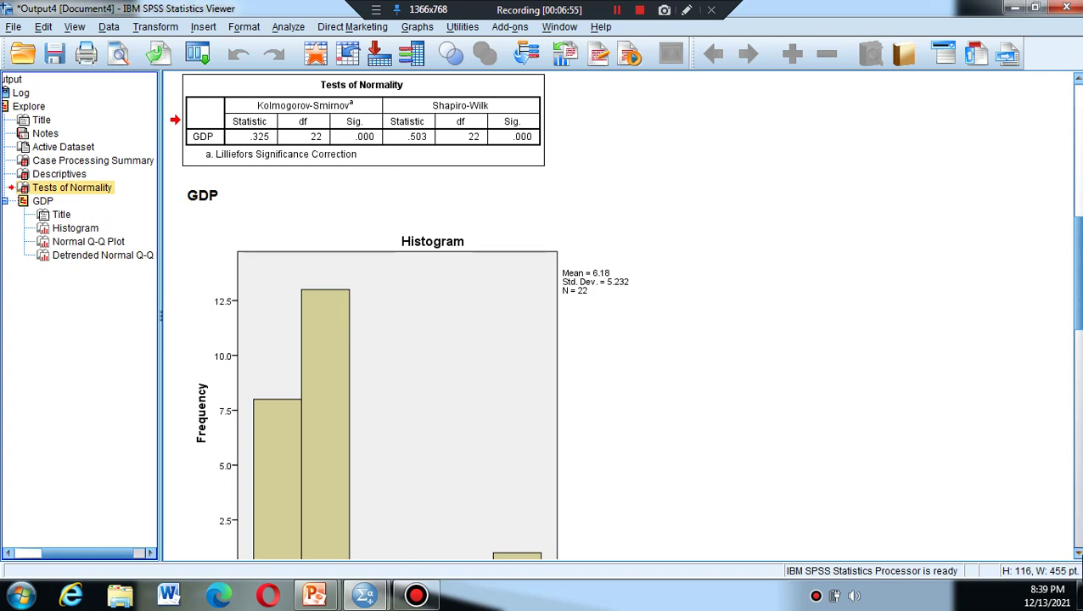
pyautogui.scroll(-3, 618, 314)
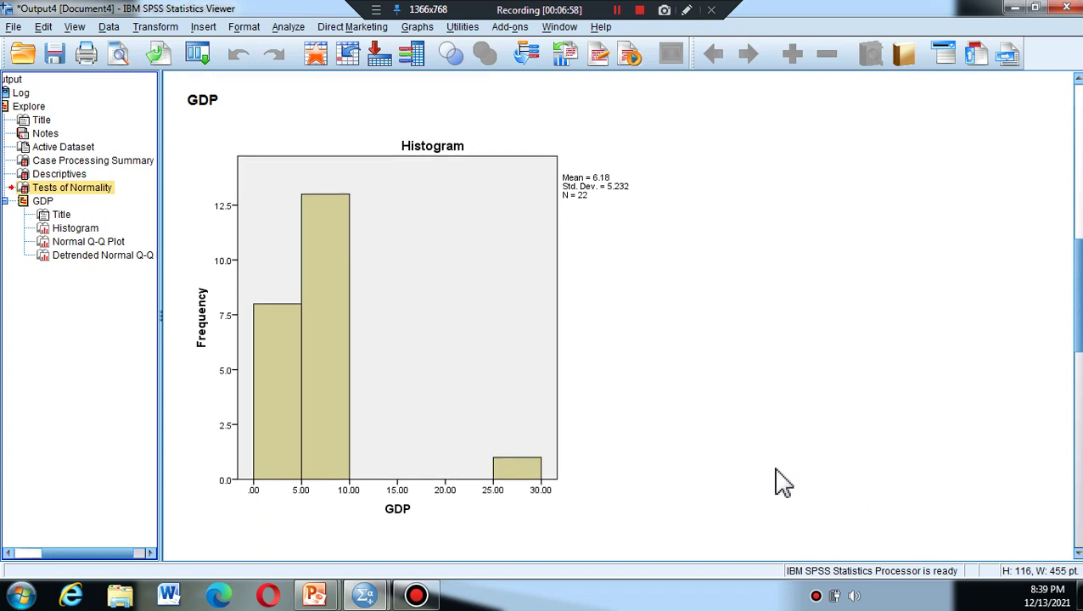
# Delete the detrended normal Q-Q plot and the normal Q-Q plot of GDP from the output.
pyautogui.click(89, 255)
pyautogui.press('Delete')
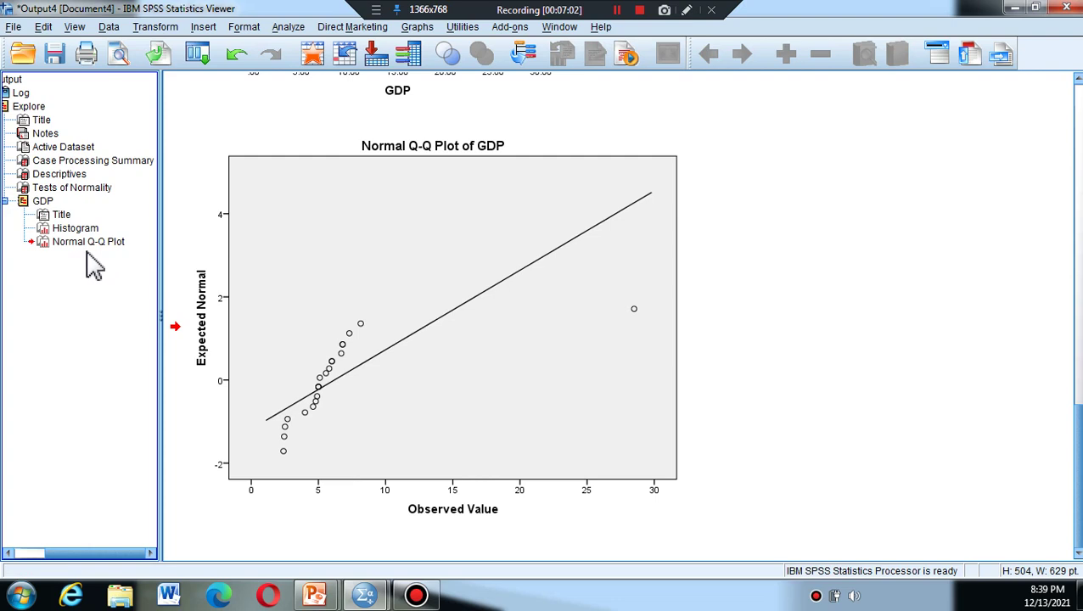
pyautogui.click(88, 245)
pyautogui.press('Delete')
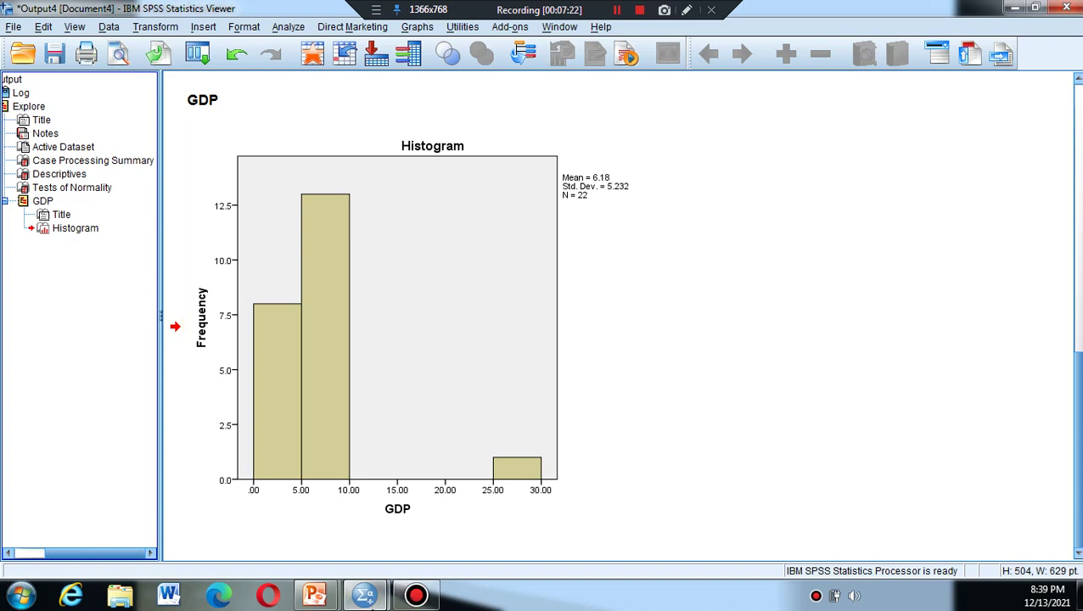
# Switch back to the oil.sav dataset and show its data values.
pyautogui.moveTo(368, 597)
pyautogui.click(289, 536)
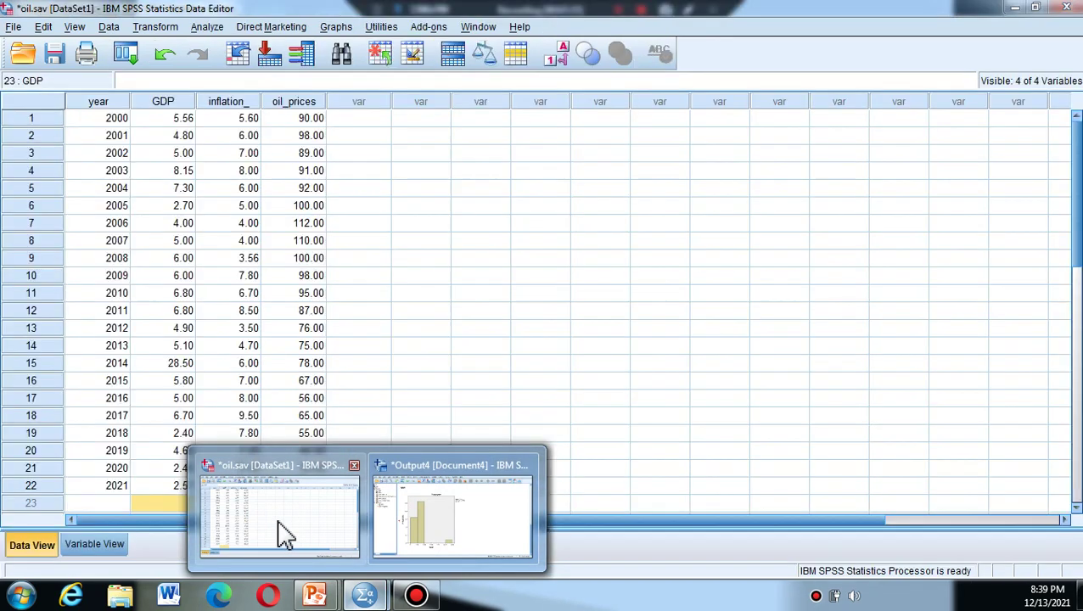
pyautogui.click(97, 545)
pyautogui.click(29, 545)
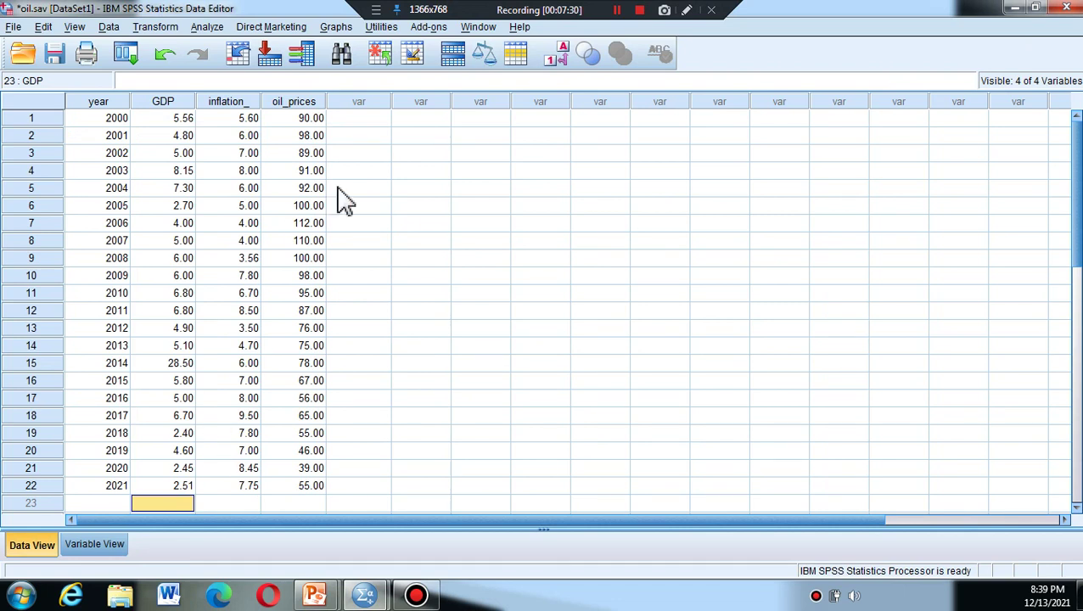
# Start Compute Variable and clear the existing numeric expression.
pyautogui.click(169, 30)
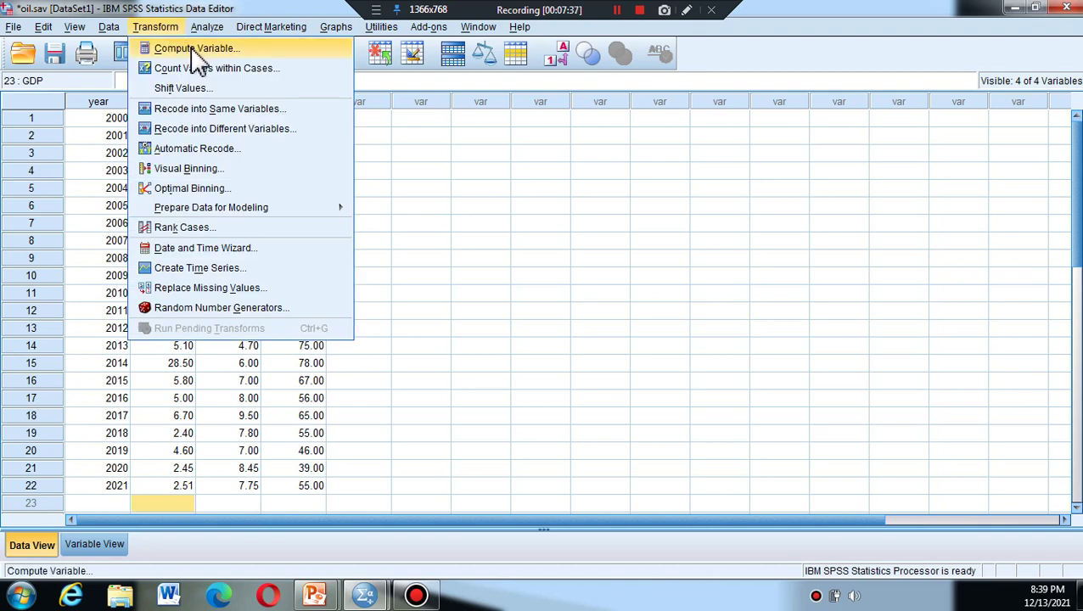
pyautogui.click(194, 51)
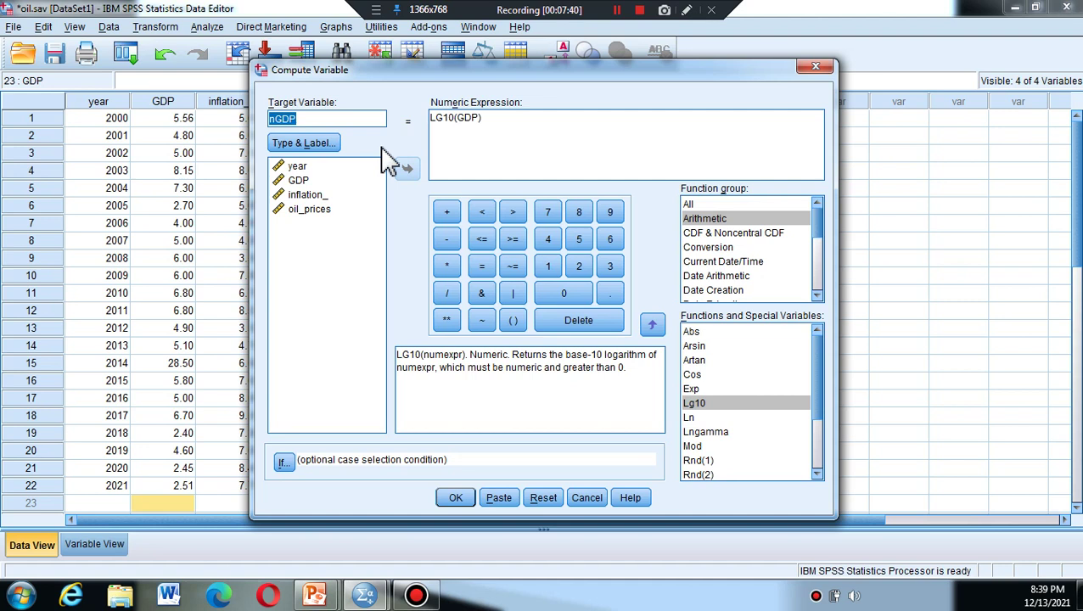
pyautogui.click(482, 119)
pyautogui.press('BackSpace')
pyautogui.press('BackSpace')
pyautogui.press('BackSpace')
pyautogui.press('BackSpace')
pyautogui.press('BackSpace')
pyautogui.press('BackSpace')
pyautogui.press('BackSpace')
pyautogui.press('BackSpace')
pyautogui.press('BackSpace')
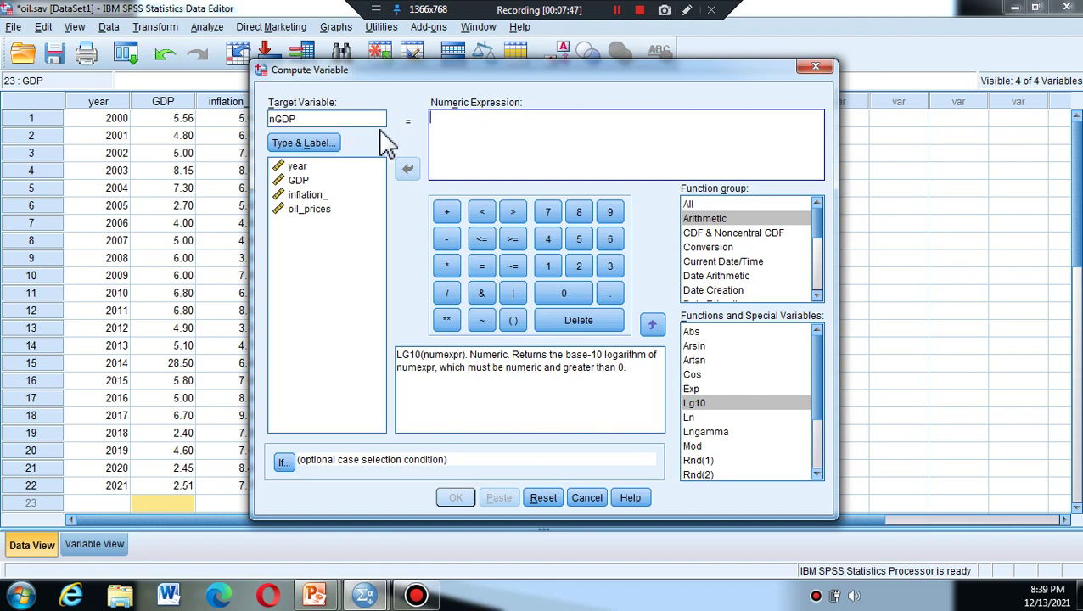
# Clear the target variable name and enter nGDP as the variable to compute.
pyautogui.click(302, 118)
pyautogui.press('BackSpace')
pyautogui.press('BackSpace')
pyautogui.press('BackSpace')
pyautogui.press('BackSpace')
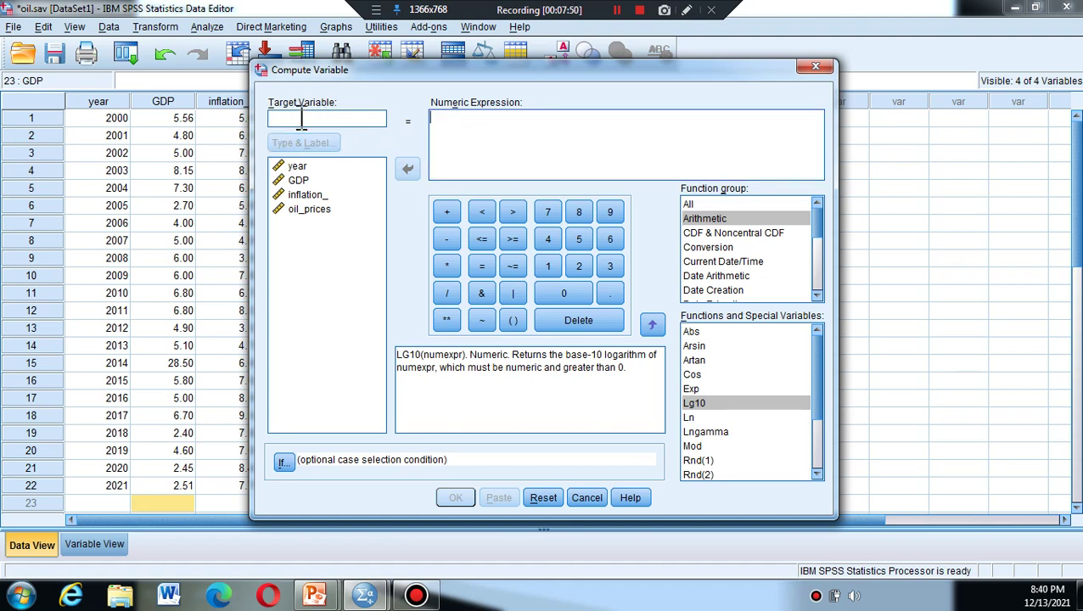
pyautogui.write('nGDP')
# Build the numeric expression LG10(GDP) with the Lg10 function from the Arithmetic group.
pyautogui.click(691, 203)
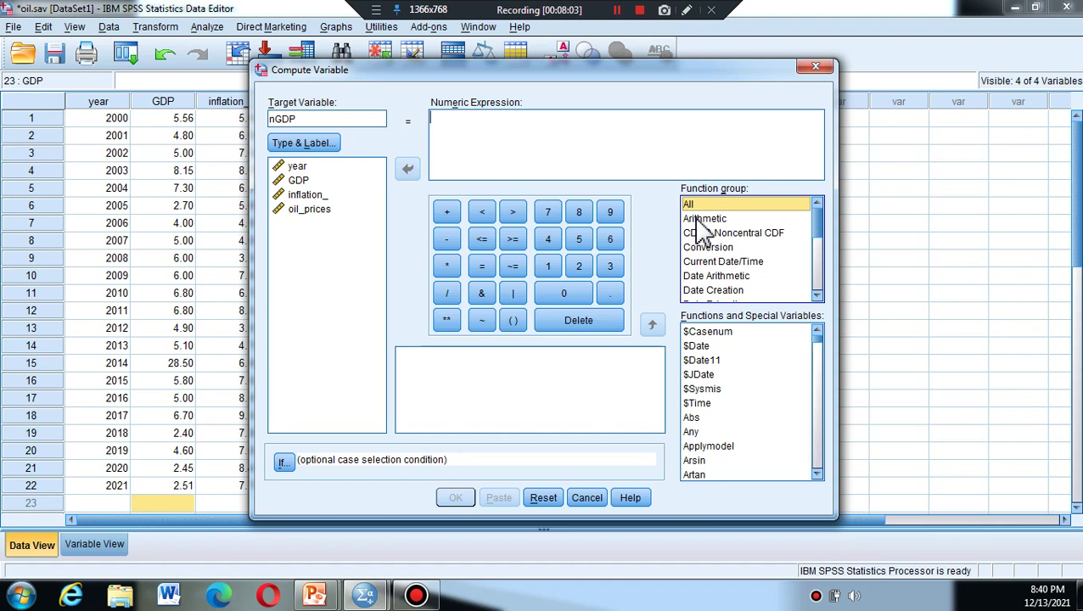
pyautogui.click(696, 218)
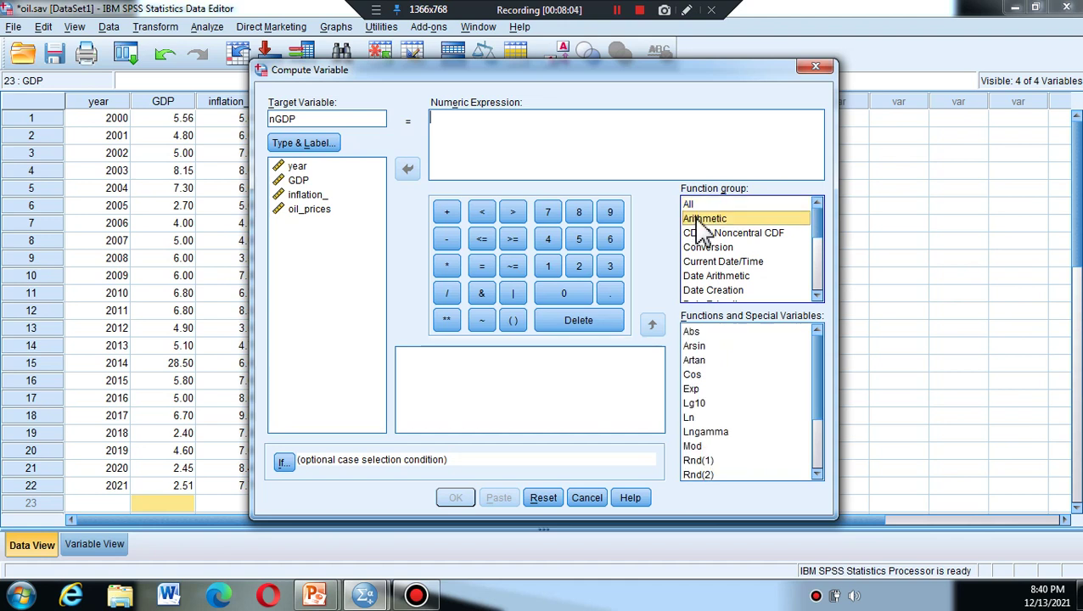
pyautogui.click(693, 404)
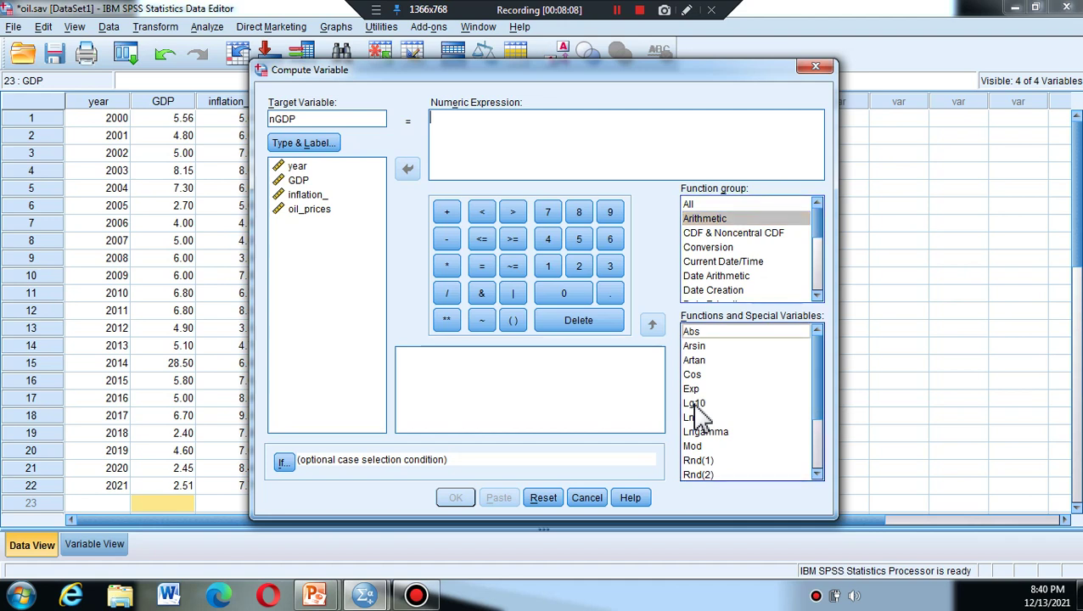
pyautogui.doubleClick(695, 405)
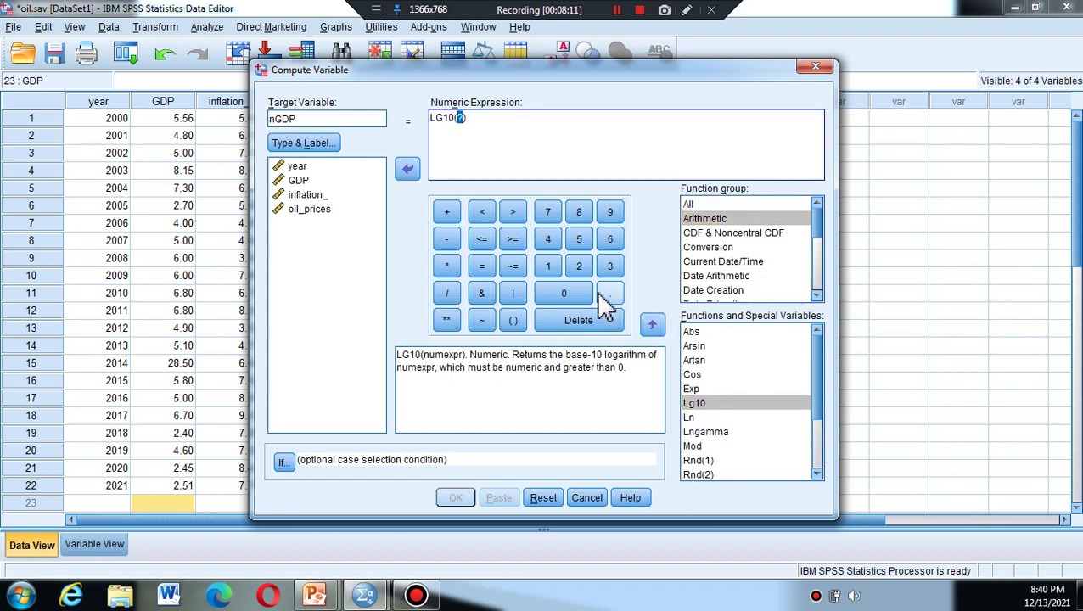
pyautogui.click(308, 187)
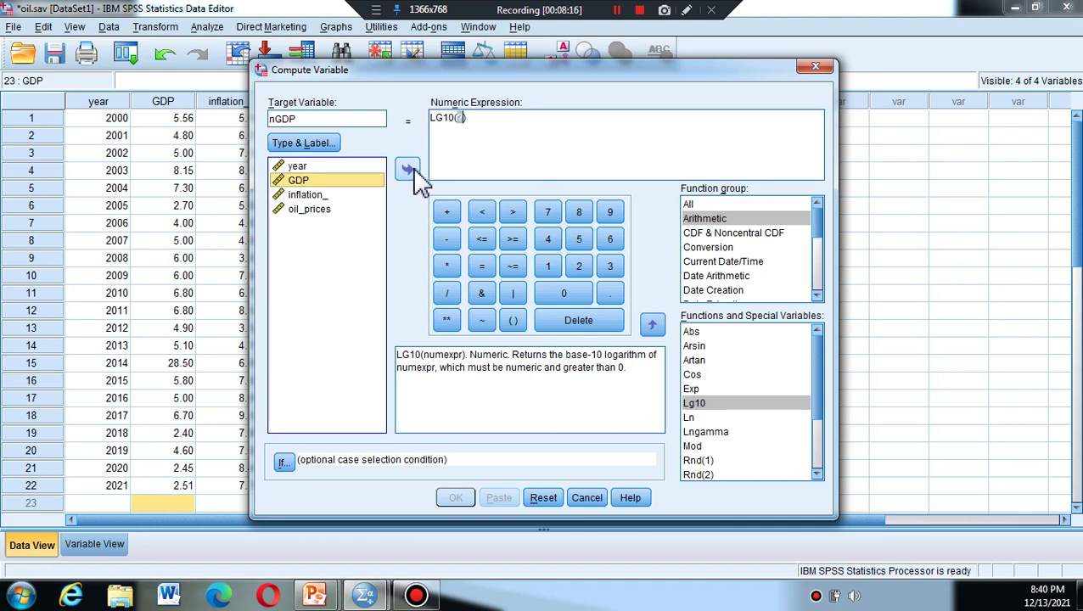
pyautogui.click(408, 170)
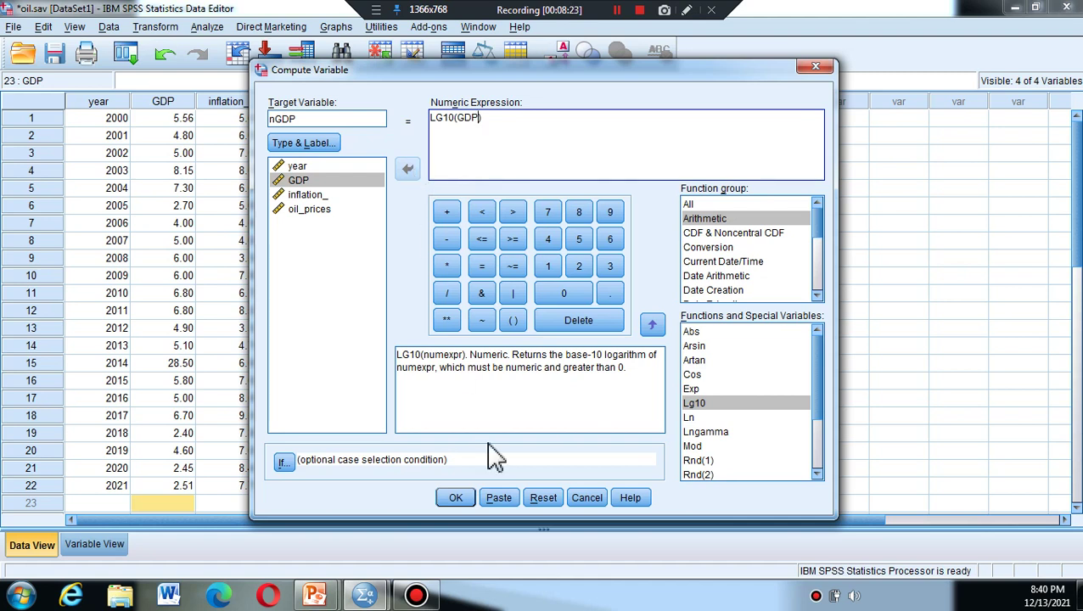
# Run the nGDP computation and return to the oil.sav data to compare the GDP and nGDP columns.
pyautogui.click(455, 498)
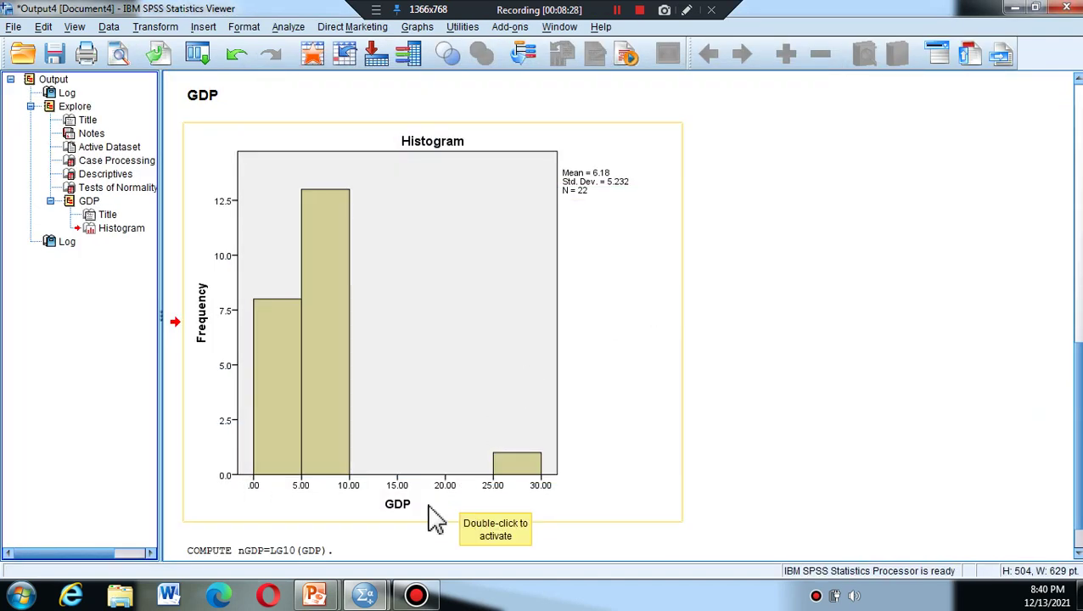
pyautogui.moveTo(370, 598)
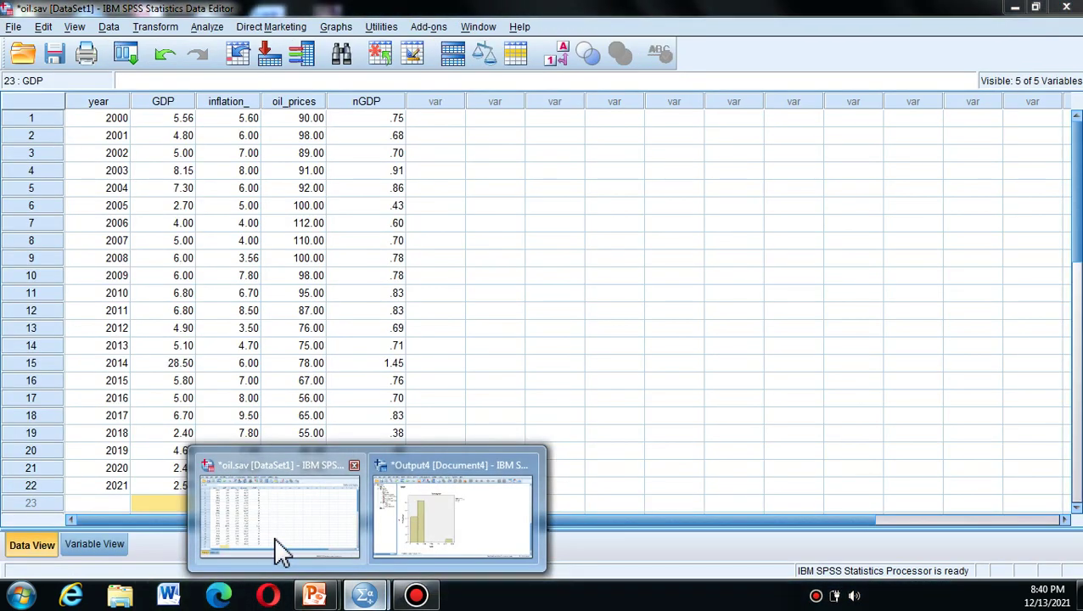
pyautogui.click(275, 540)
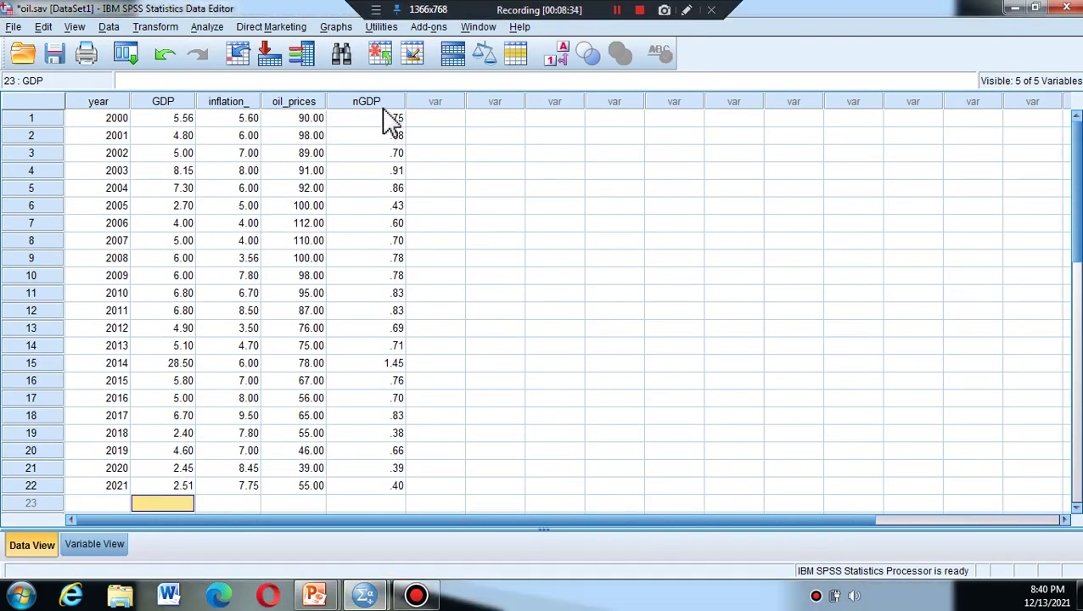
pyautogui.click(179, 103)
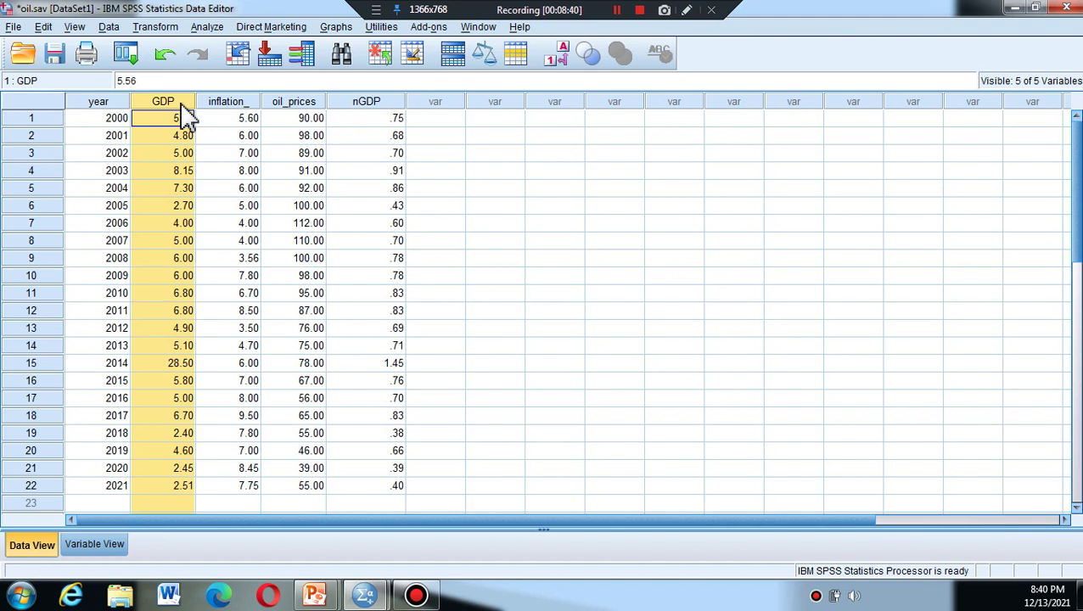
pyautogui.click(363, 119)
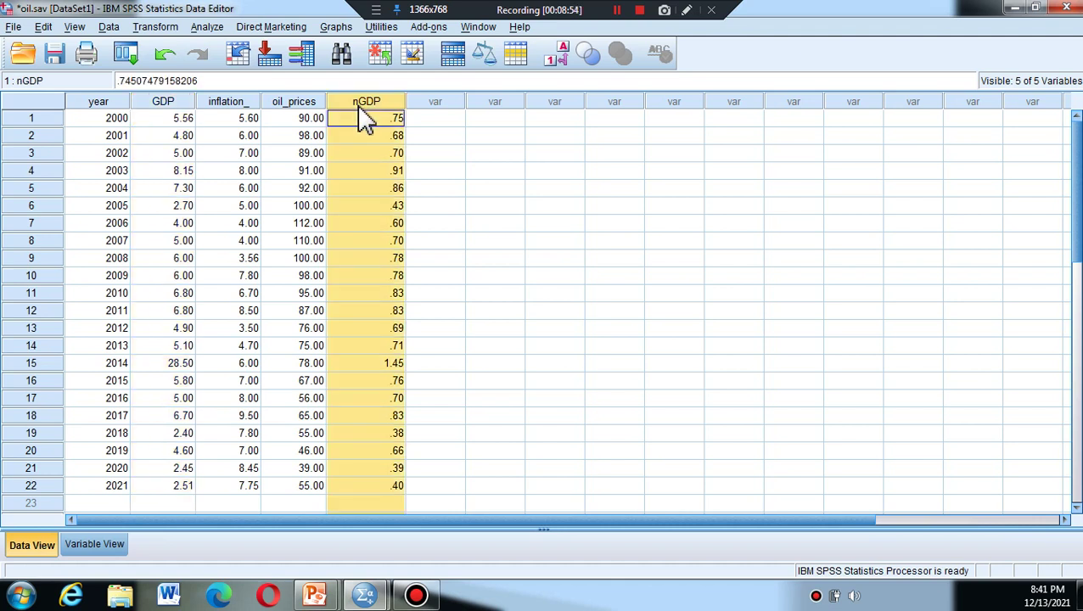
# Open Explore from the descriptive statistics procedures and empty its dependent list, returning GDP and year to the variable list.
pyautogui.click(208, 27)
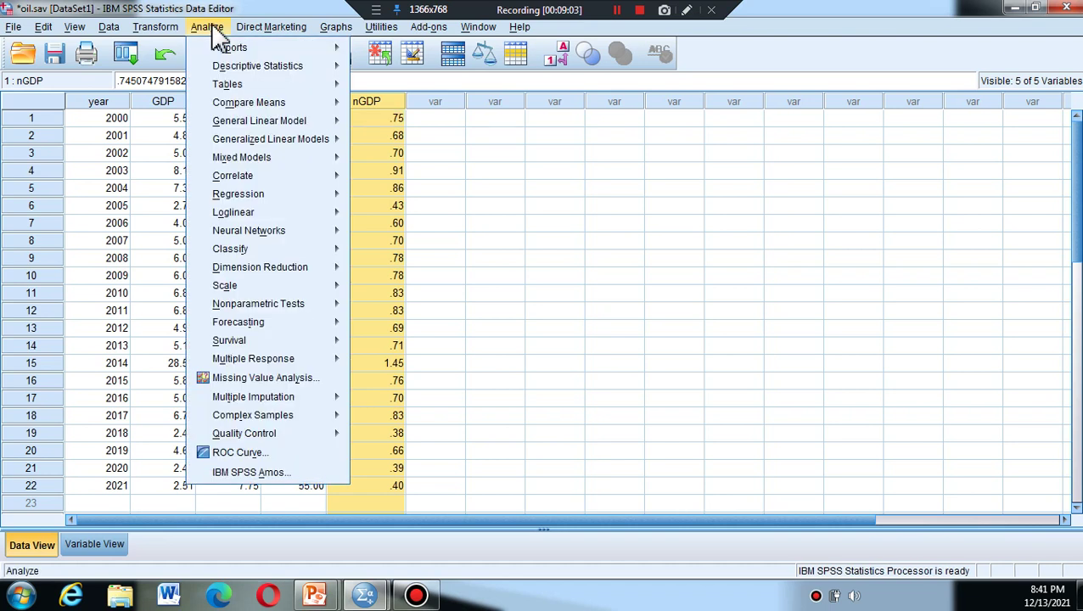
pyautogui.moveTo(293, 78)
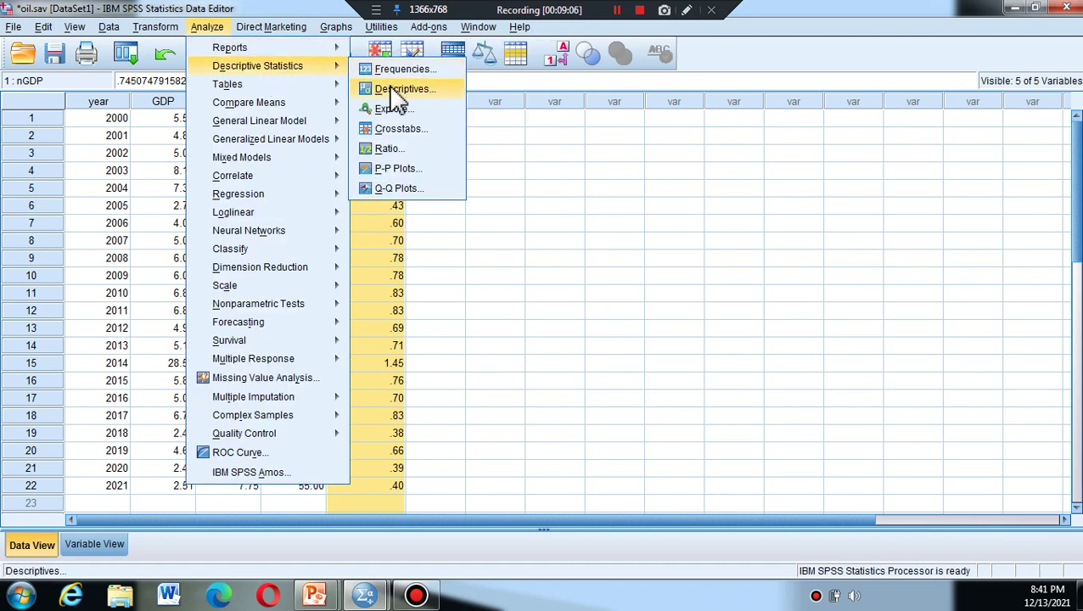
pyautogui.click(387, 109)
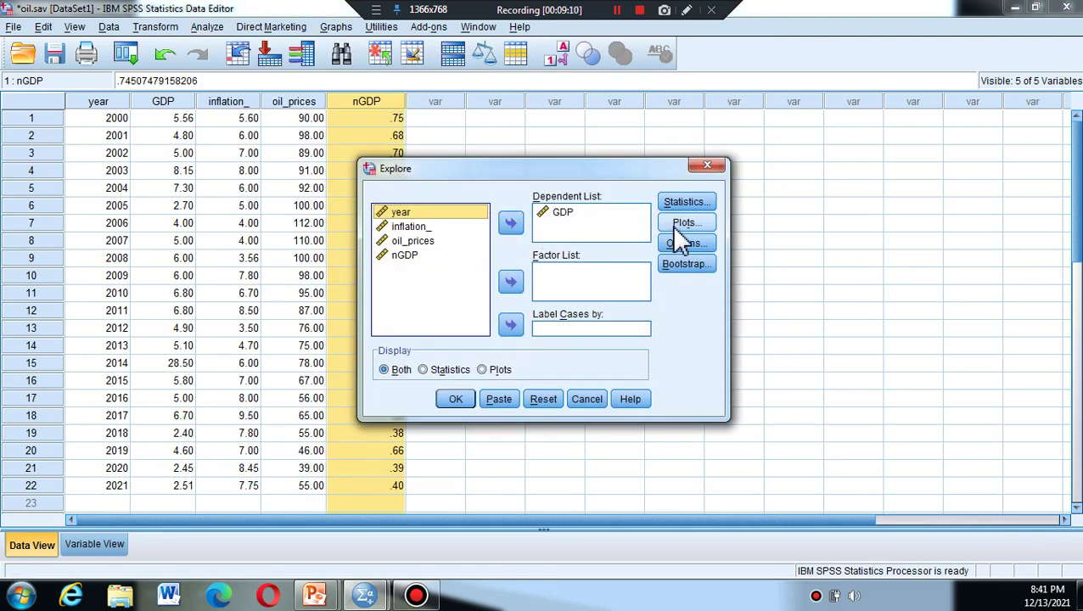
pyautogui.click(510, 223)
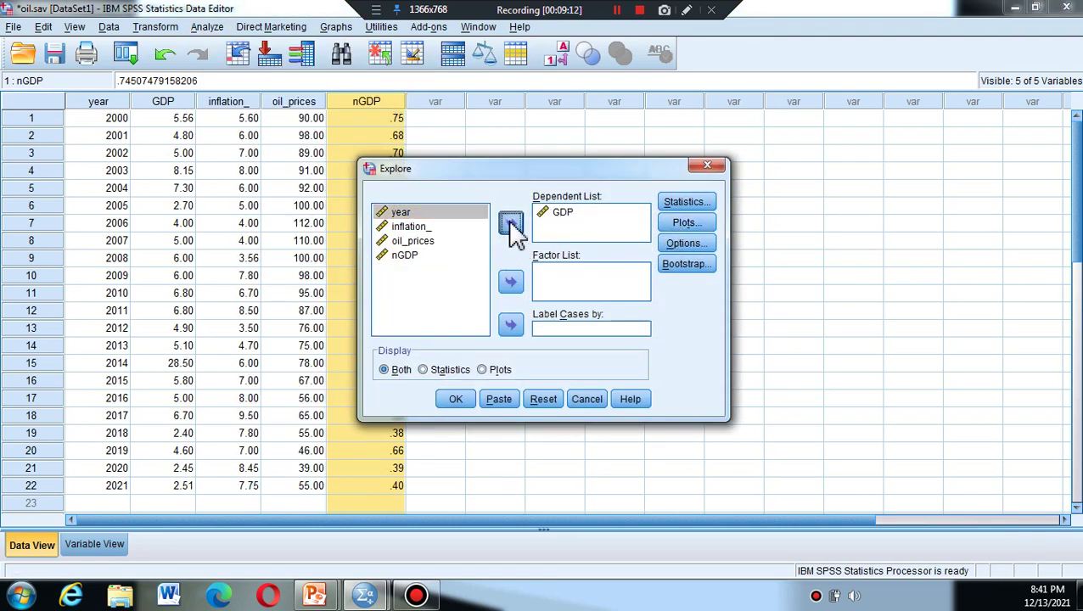
pyautogui.click(557, 213)
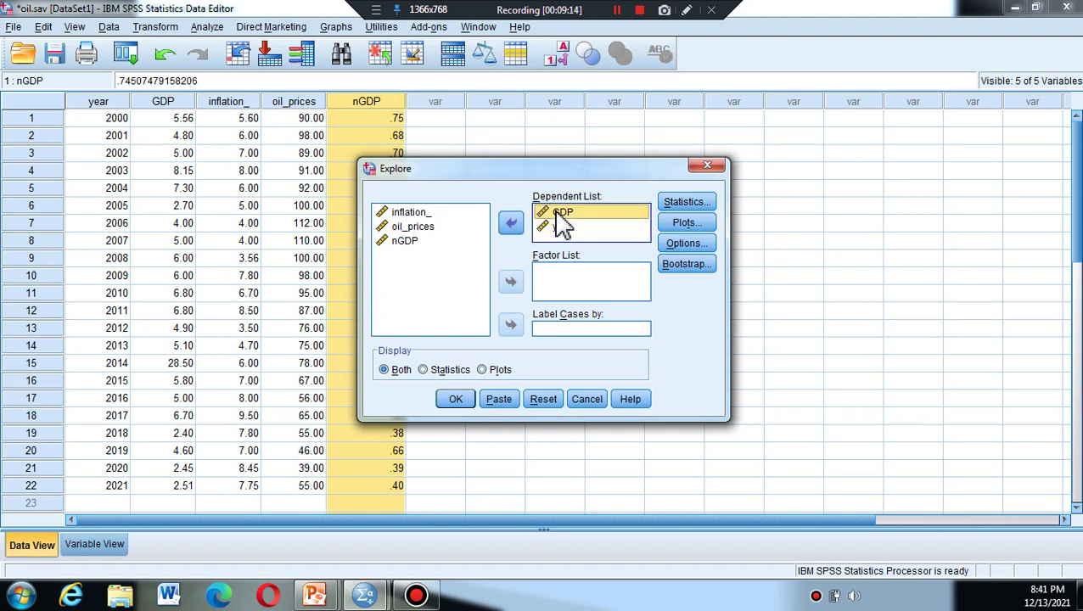
pyautogui.click(510, 224)
pyautogui.click(545, 218)
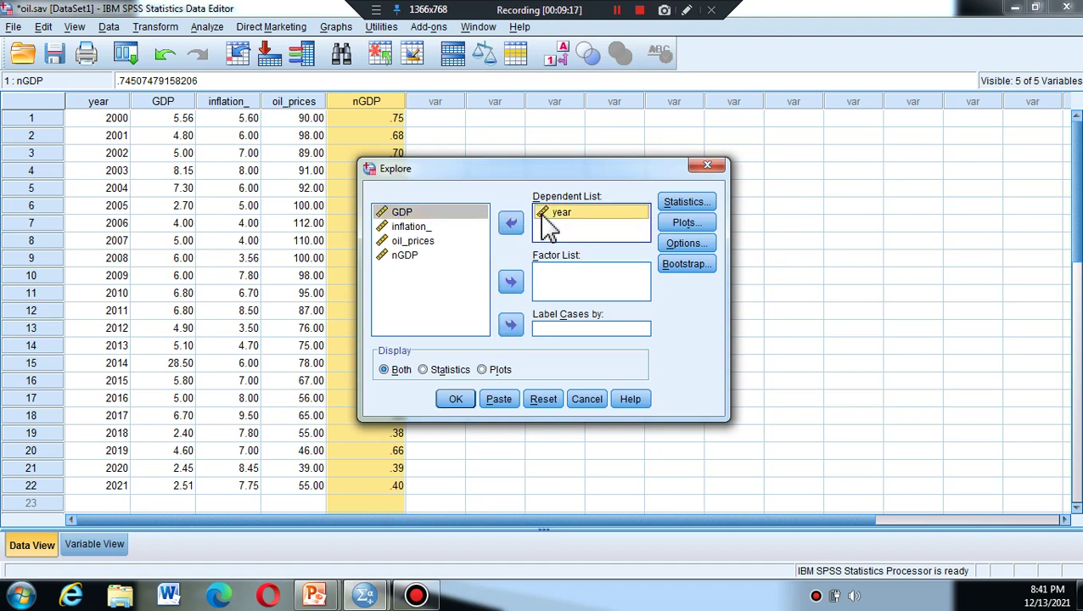
pyautogui.click(512, 226)
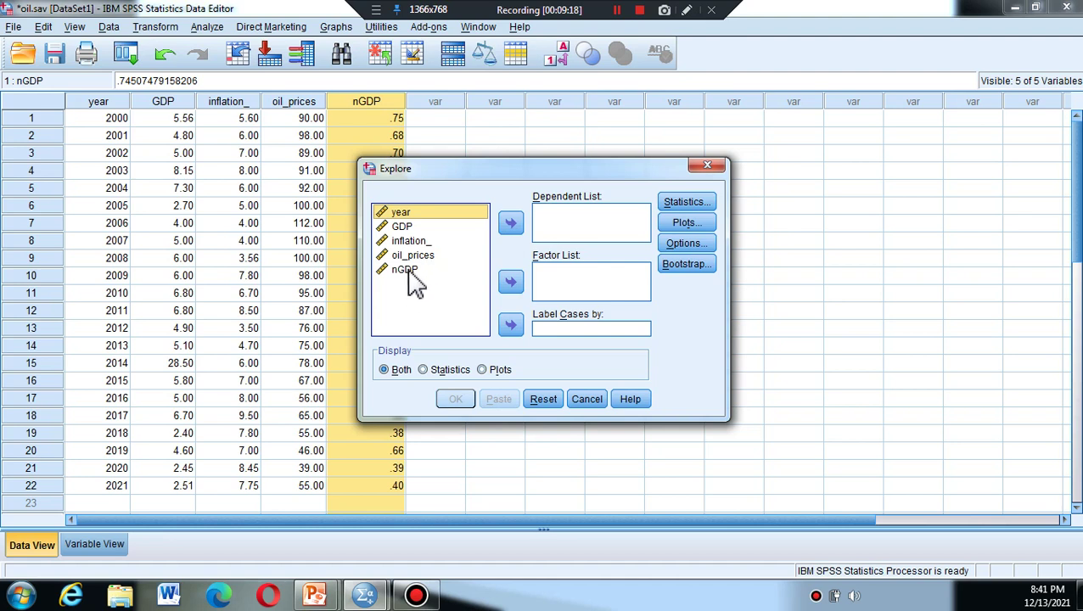
# Set nGDP as the only dependent variable of the Explore analysis.
pyautogui.click(409, 272)
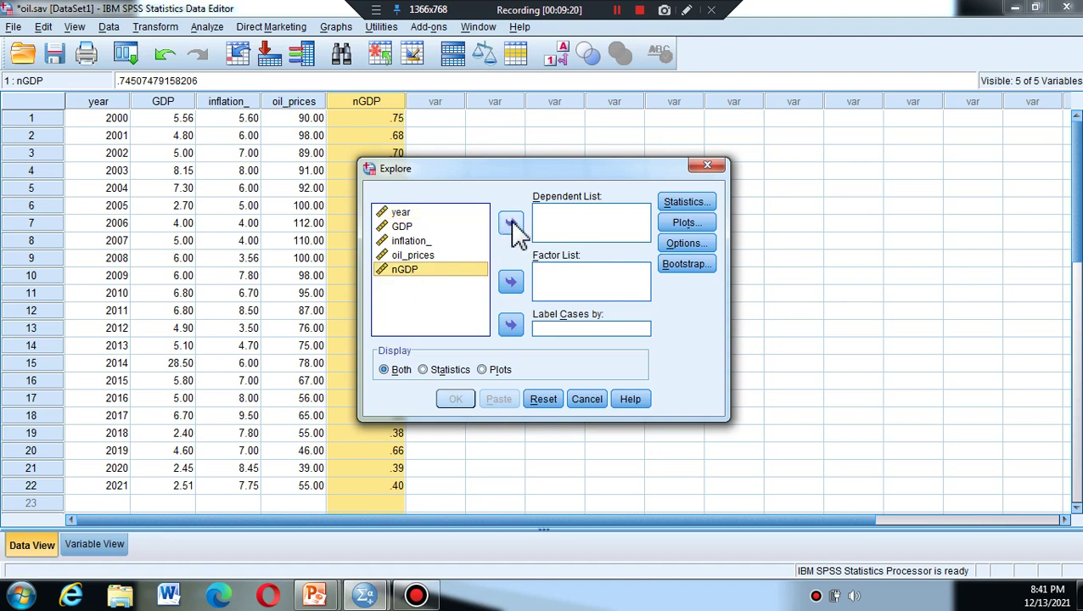
pyautogui.click(511, 226)
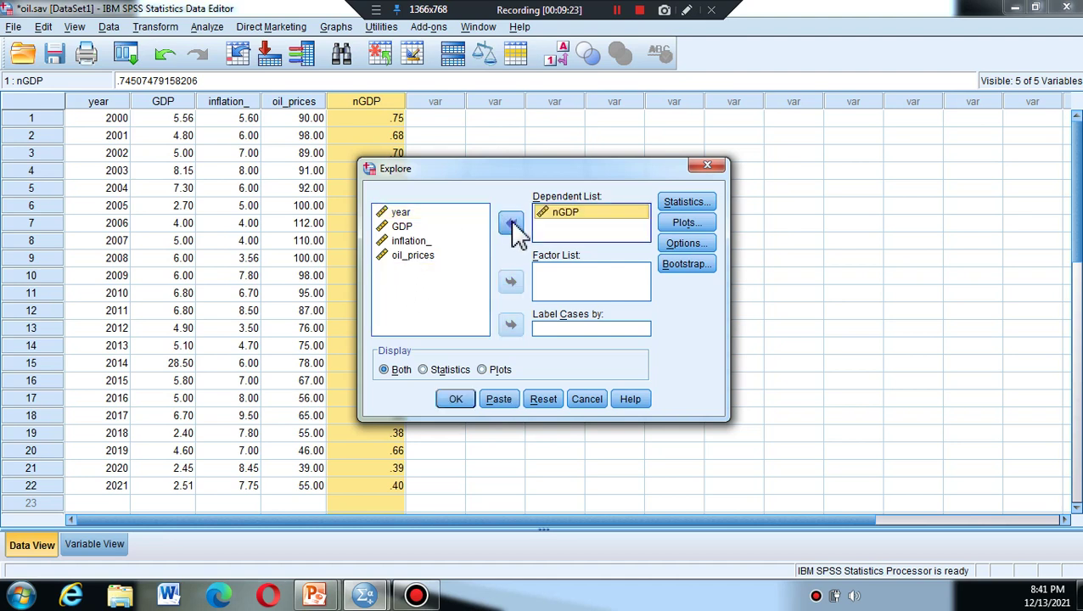
pyautogui.click(506, 226)
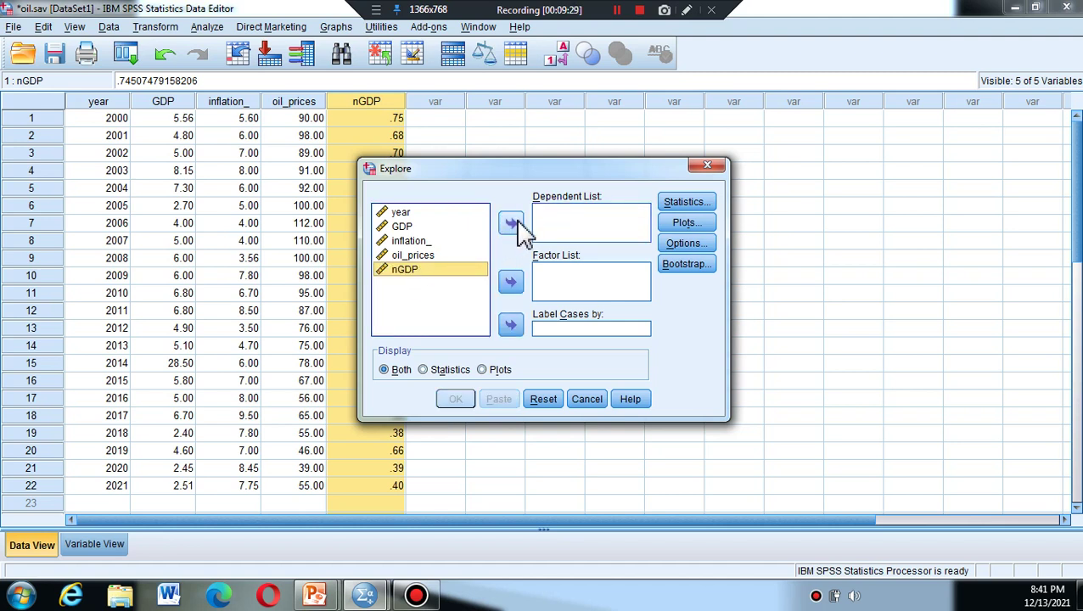
pyautogui.click(511, 225)
# Run Explore on nGDP with the histogram and normality plots with tests, and bring up its Tests of Normality table.
pyautogui.click(684, 224)
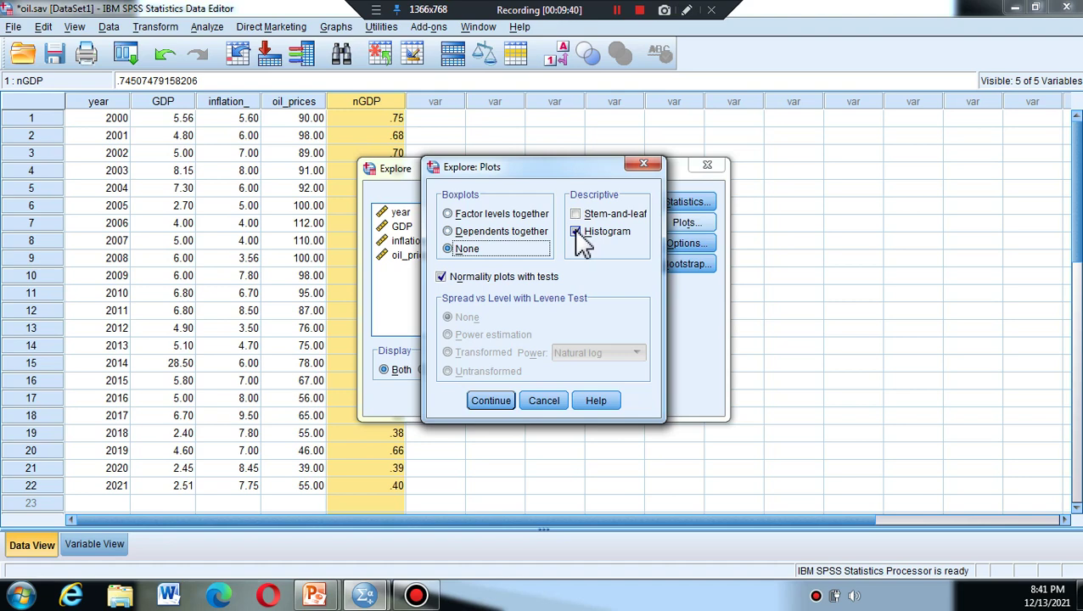
pyautogui.click(498, 401)
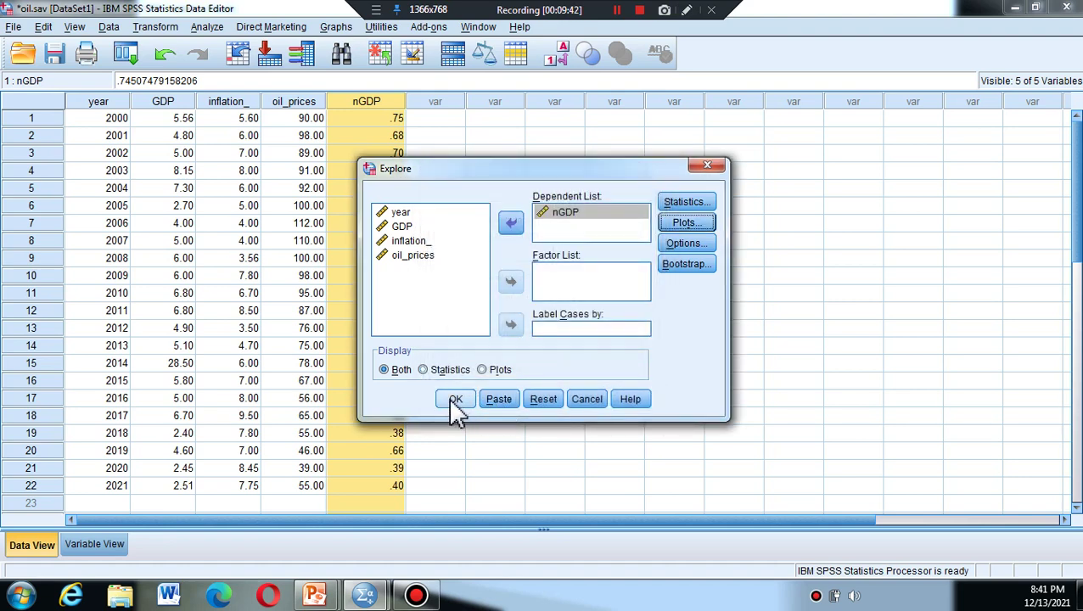
pyautogui.click(454, 401)
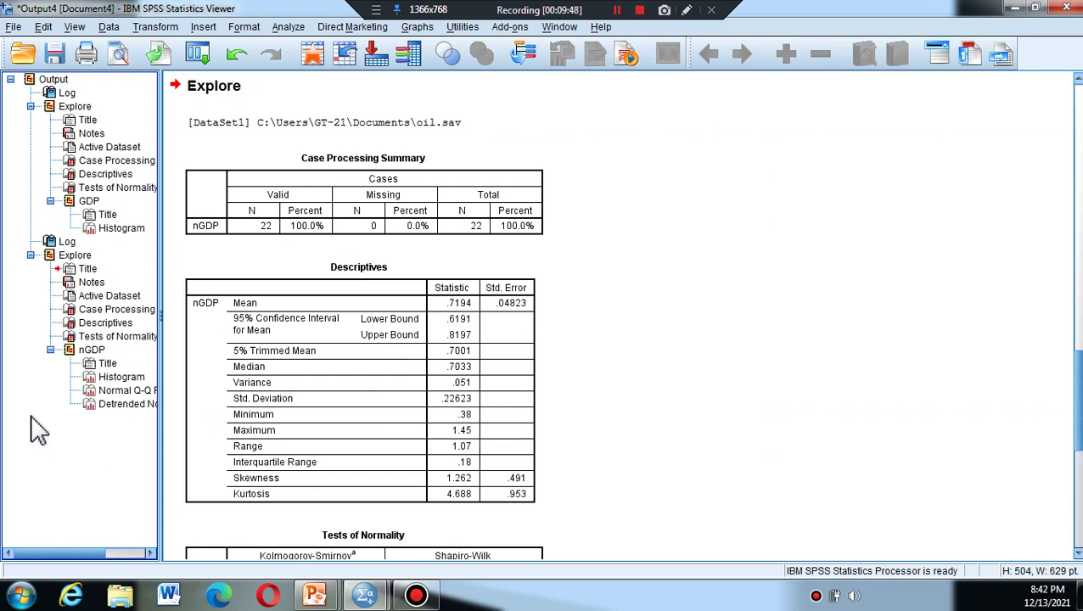
pyautogui.click(93, 350)
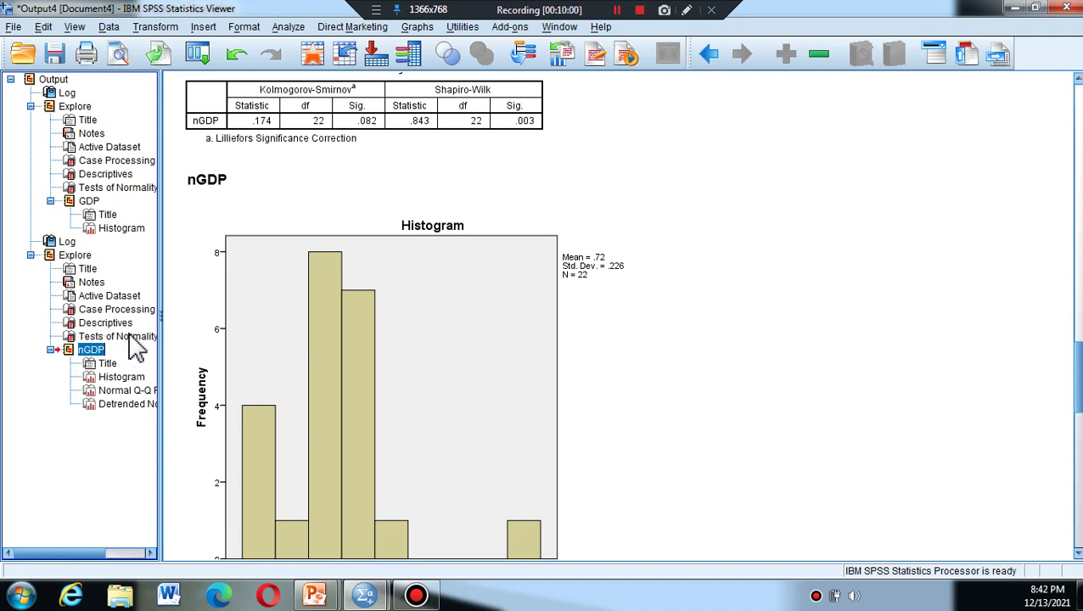
pyautogui.click(136, 340)
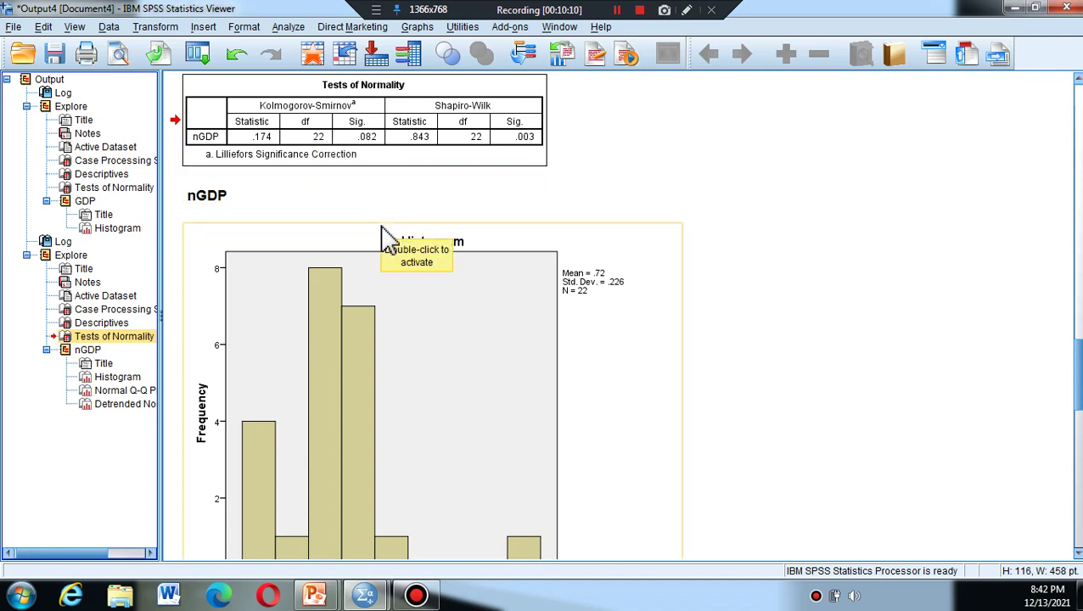
# Circle the Kolmogorov-Smirnov Sig. value for nGDP with the recorder's red pencil and write p>.05 beside it.
pyautogui.click(686, 10)
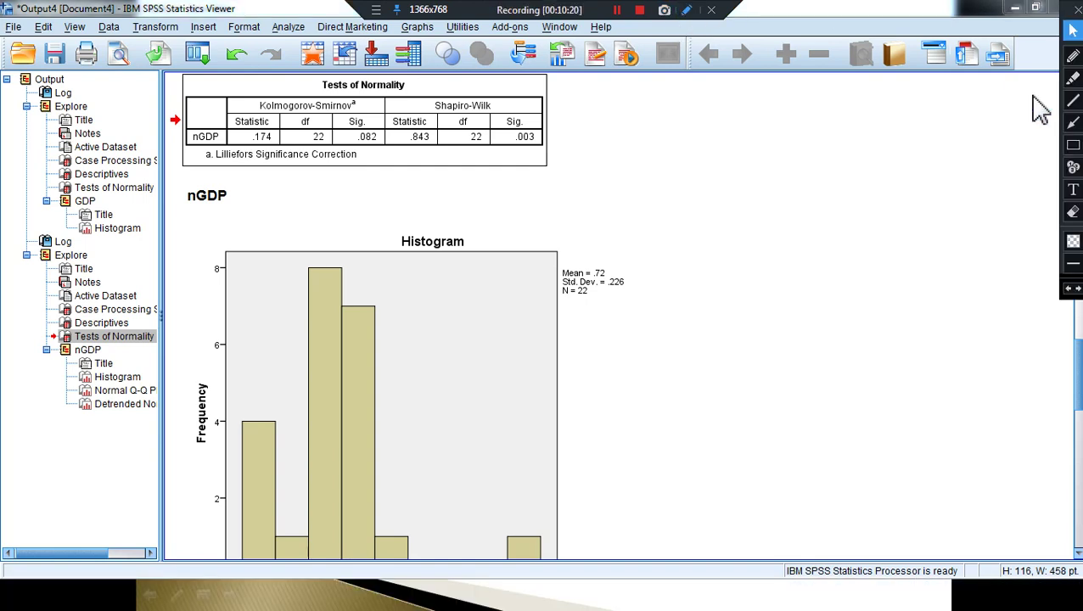
pyautogui.click(1072, 55)
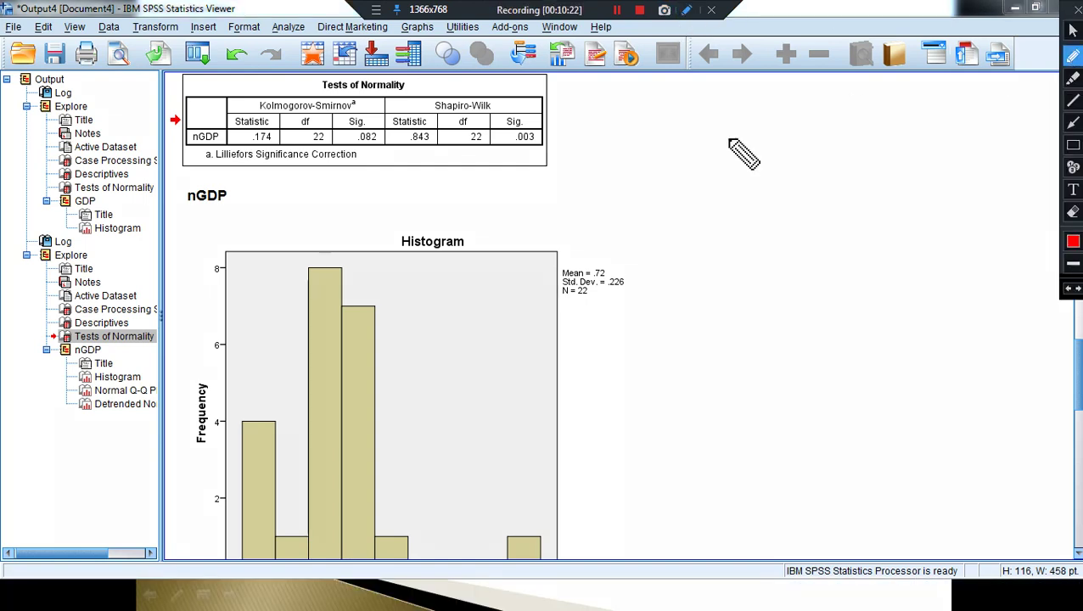
pyautogui.moveTo(365, 158)
pyautogui.mouseDown()
pyautogui.moveTo(384, 135)
pyautogui.moveTo(360, 126)
pyautogui.moveTo(364, 153)
pyautogui.moveTo(394, 191)
pyautogui.moveTo(389, 174)
pyautogui.moveTo(416, 179)
pyautogui.mouseUp()
pyautogui.click(438, 159)
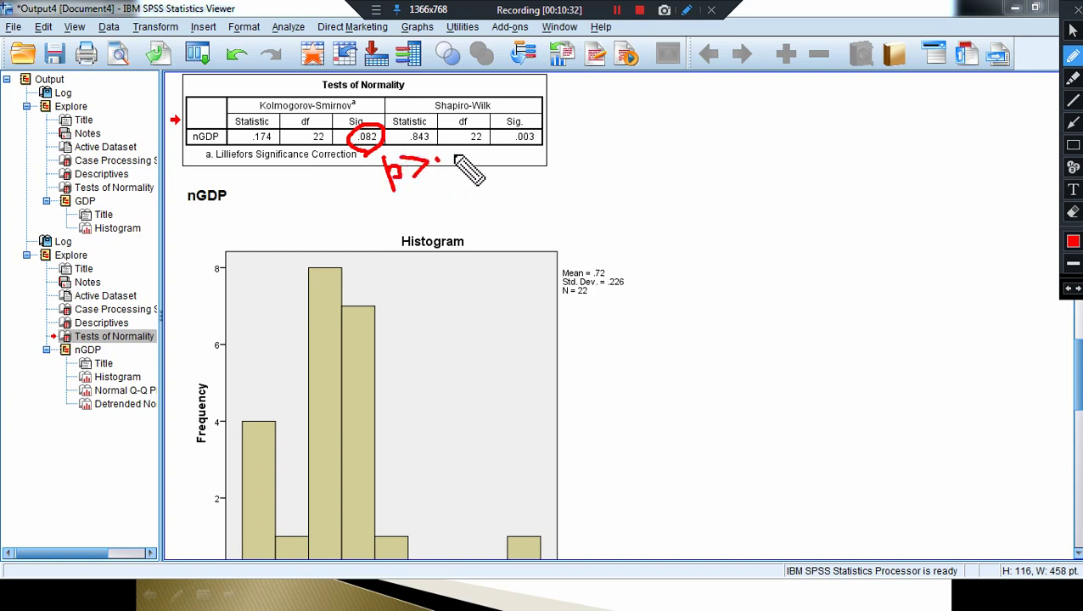
pyautogui.moveTo(459, 153)
pyautogui.mouseDown()
pyautogui.moveTo(454, 165)
pyautogui.moveTo(461, 153)
pyautogui.moveTo(484, 165)
pyautogui.moveTo(475, 177)
pyautogui.moveTo(491, 144)
pyautogui.mouseUp()
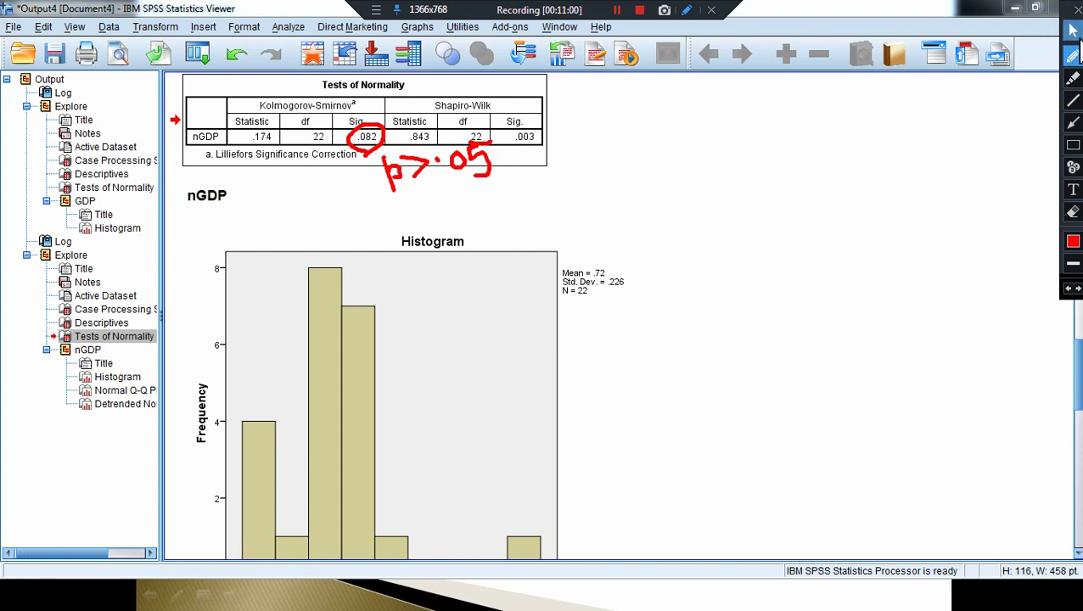
pyautogui.click(1071, 32)
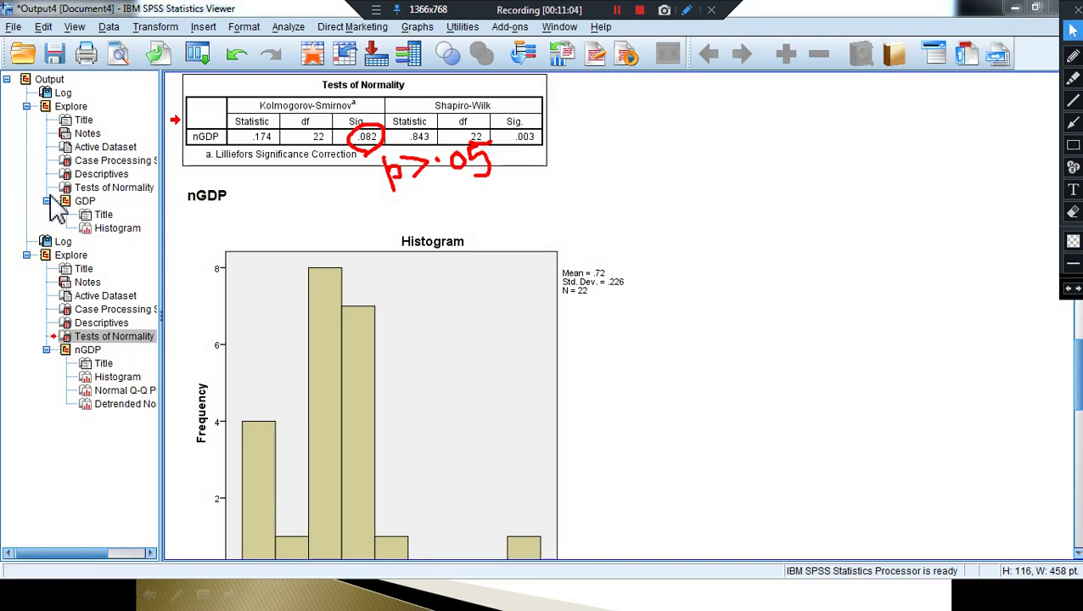
# Compare the Tests of Normality table for GDP with the one for nGDP.
pyautogui.click(96, 190)
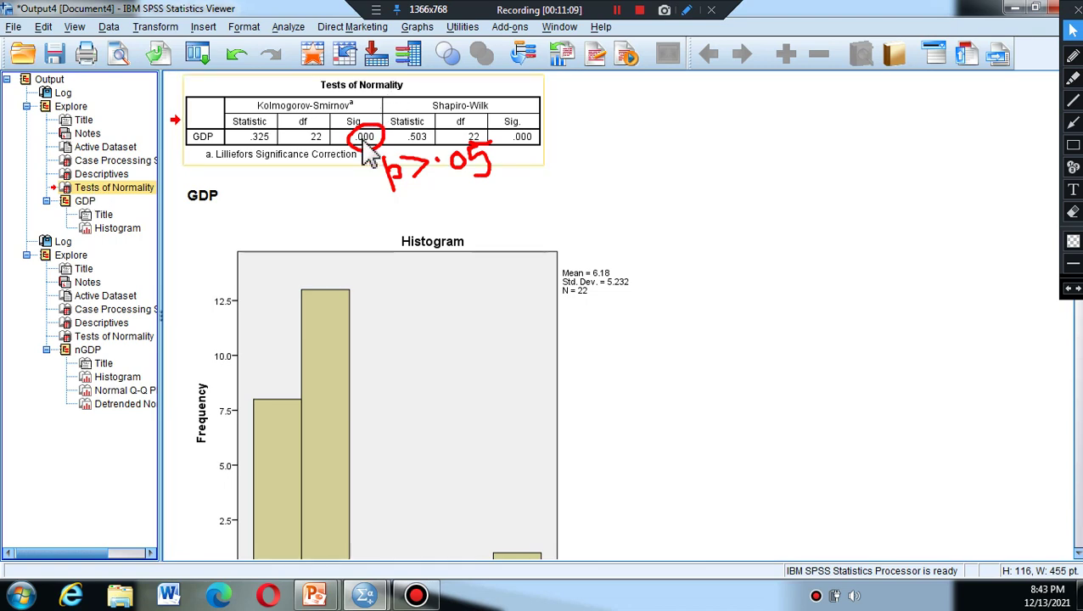
pyautogui.click(126, 339)
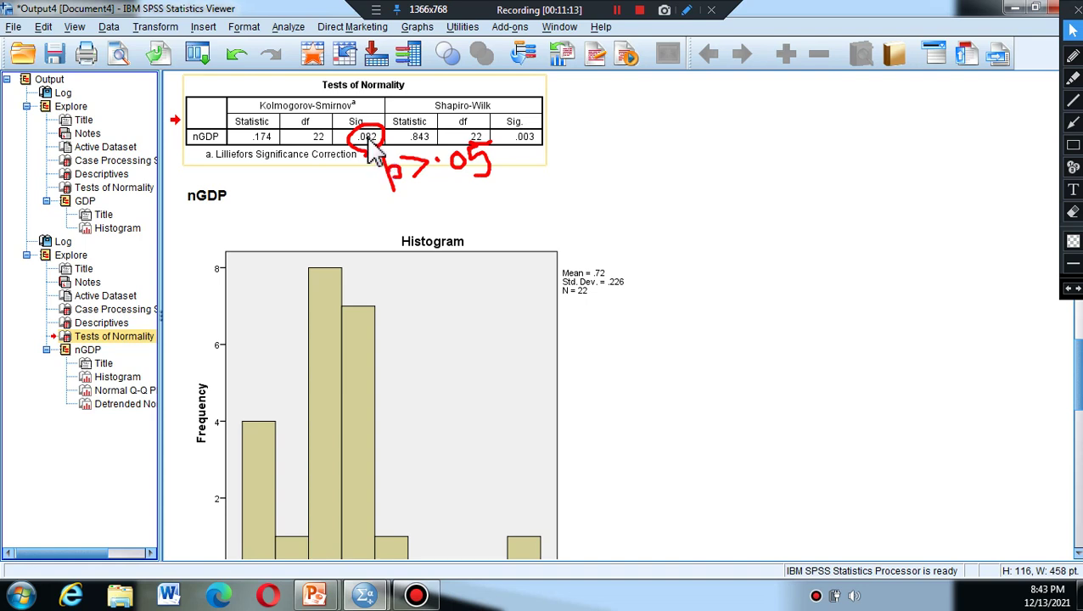